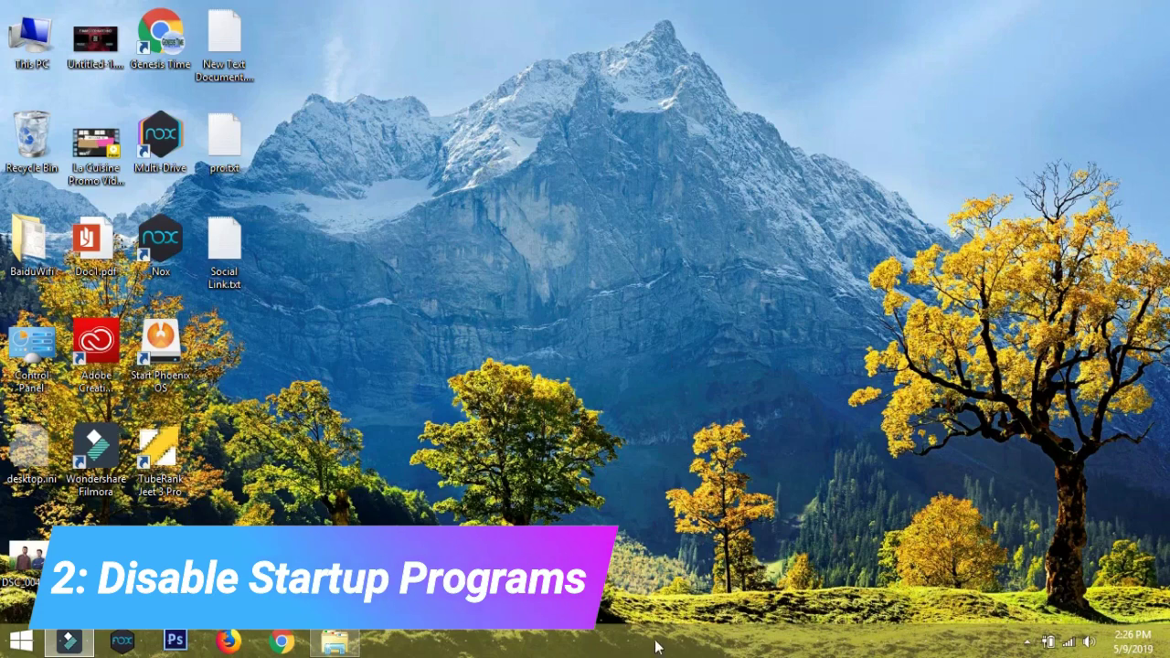
Step: Open Task Manager and display the list of programs that launch at startup
right_click(658, 639)
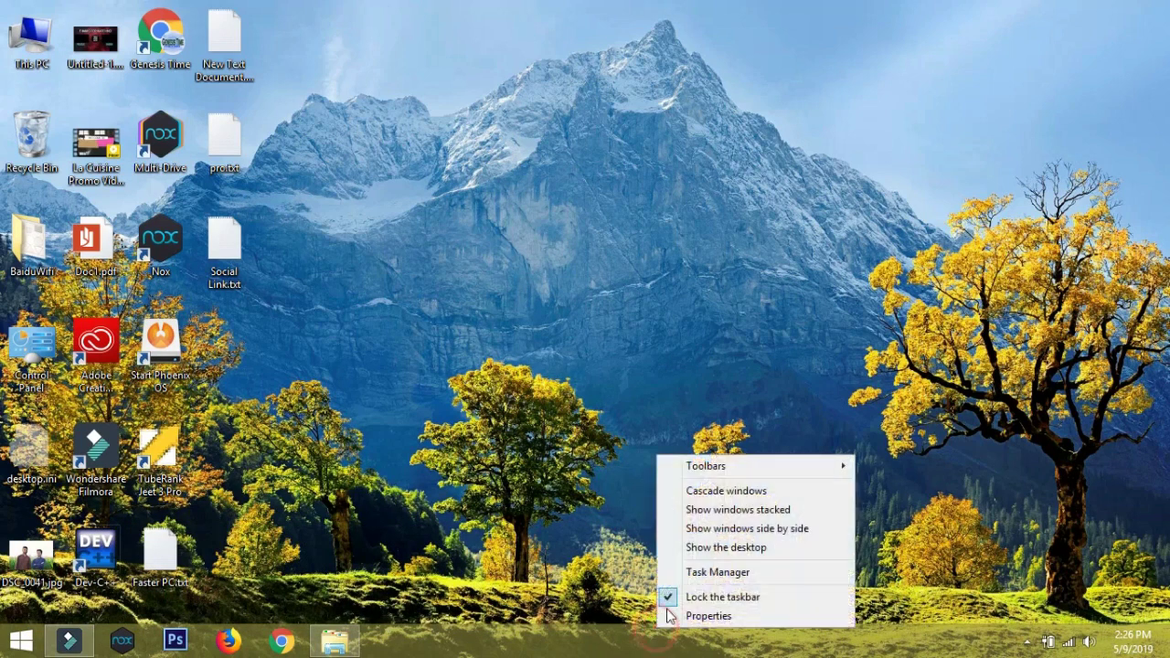
click(719, 573)
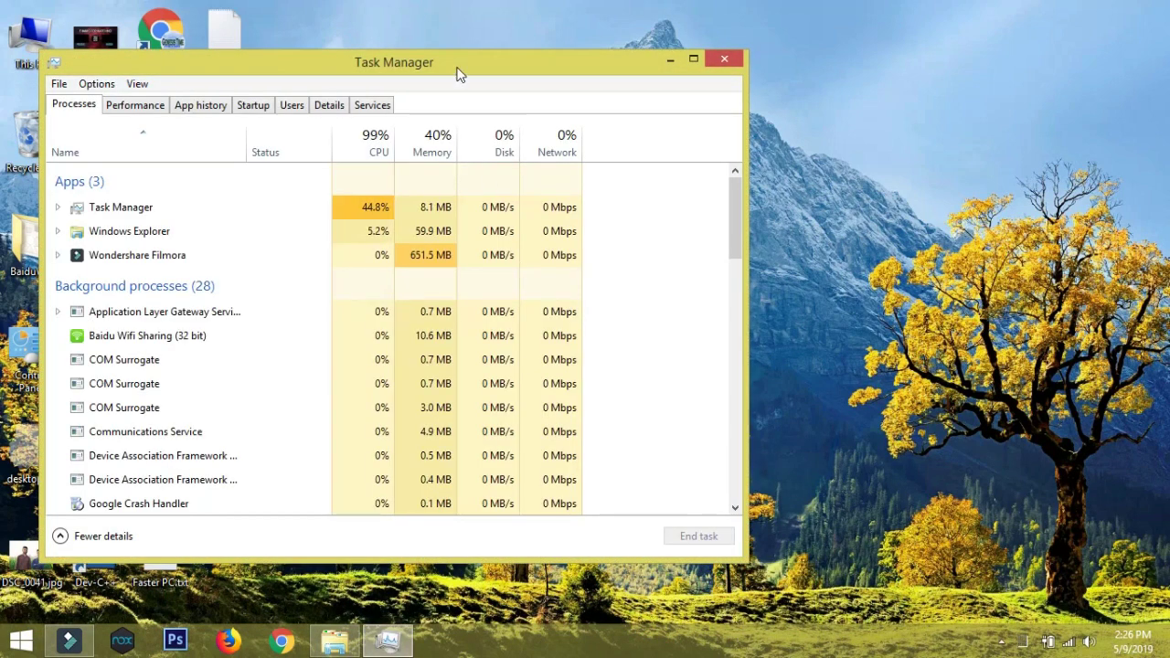
drag(459, 75, 618, 40)
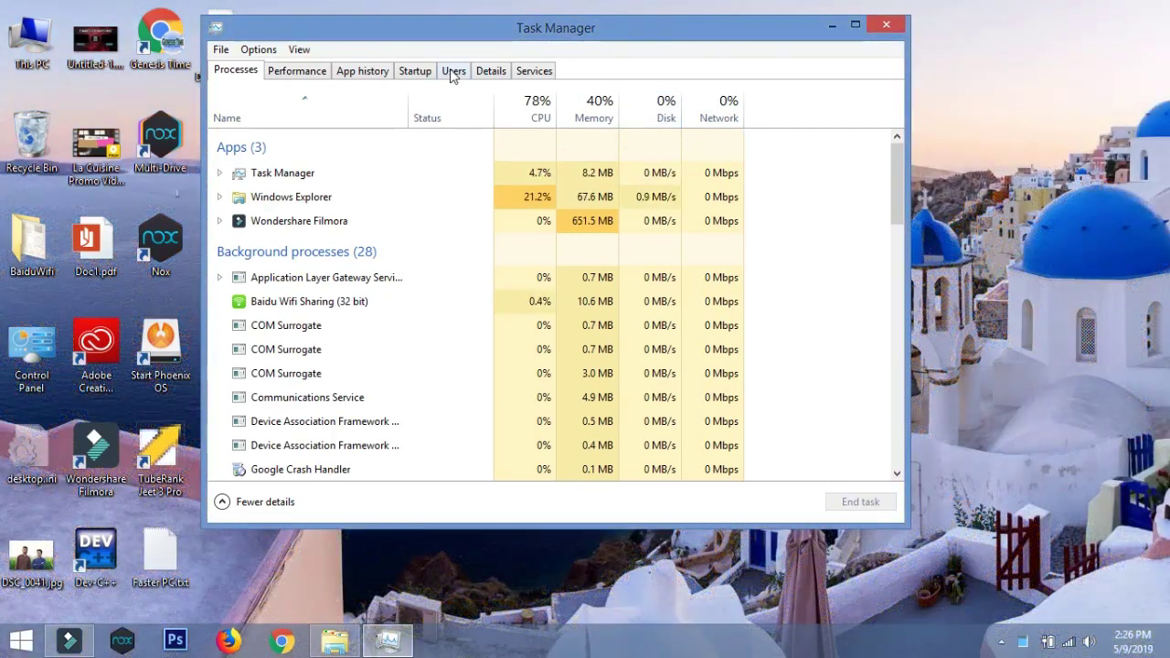
click(415, 70)
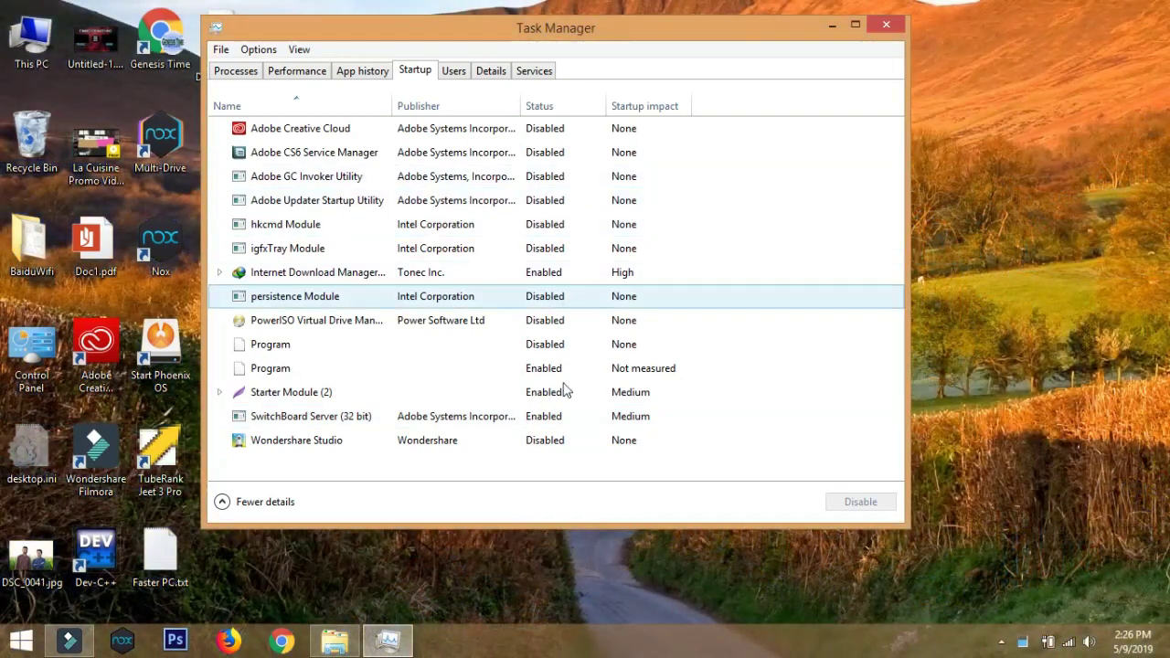
Step: Disable the SwitchBoard Server (32 bit) startup program and close Task Manager
right_click(559, 415)
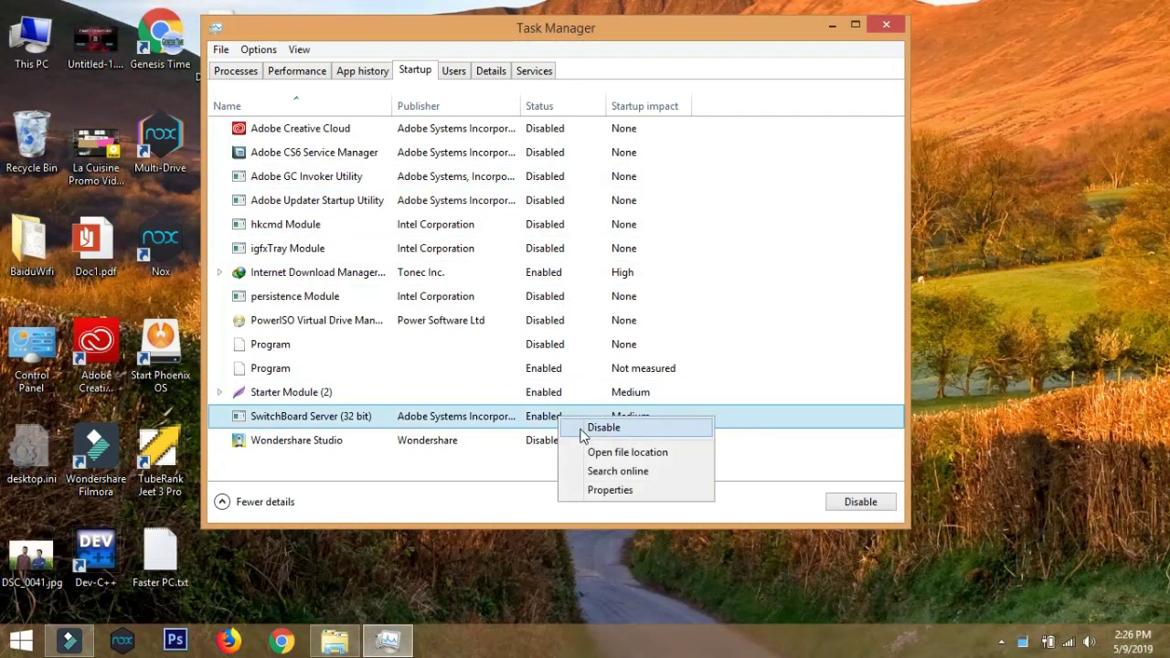
click(577, 427)
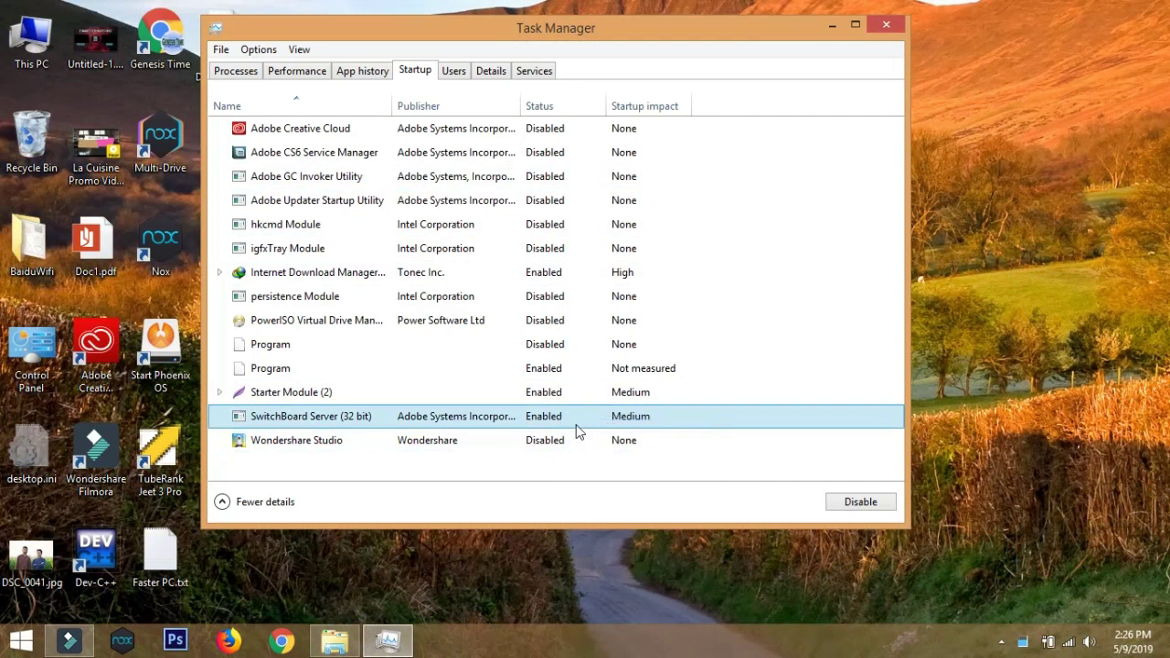
click(884, 29)
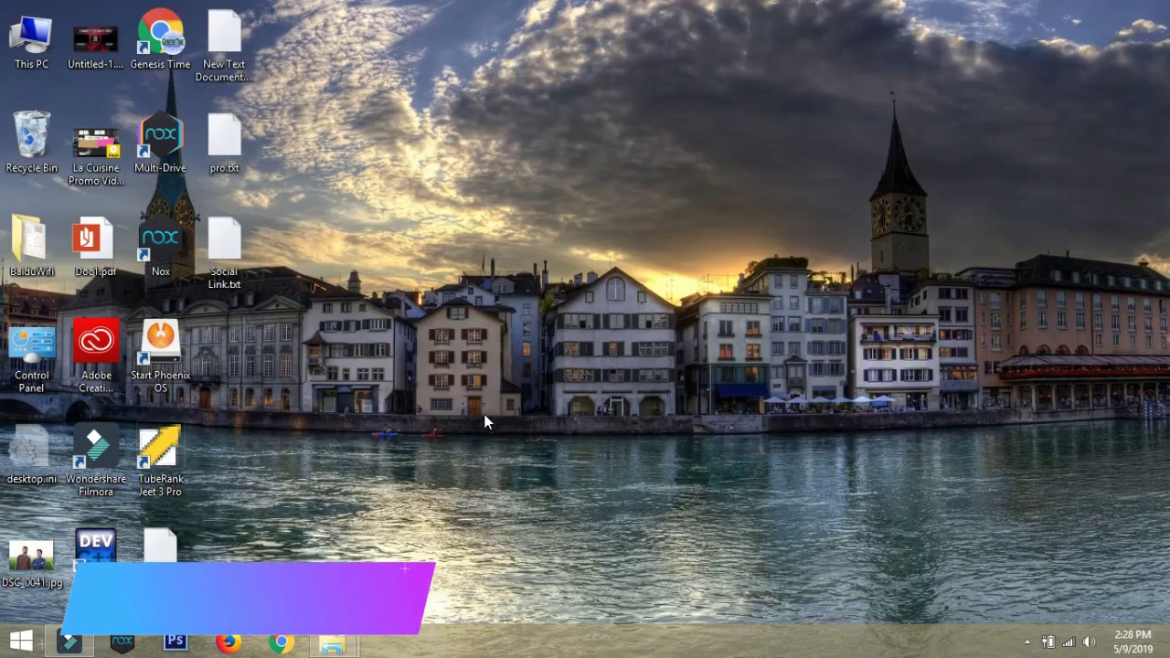
Step: Search Windows for %temp%, open the user's local Temp folder and maximize its window
mouse_move(1165, 4)
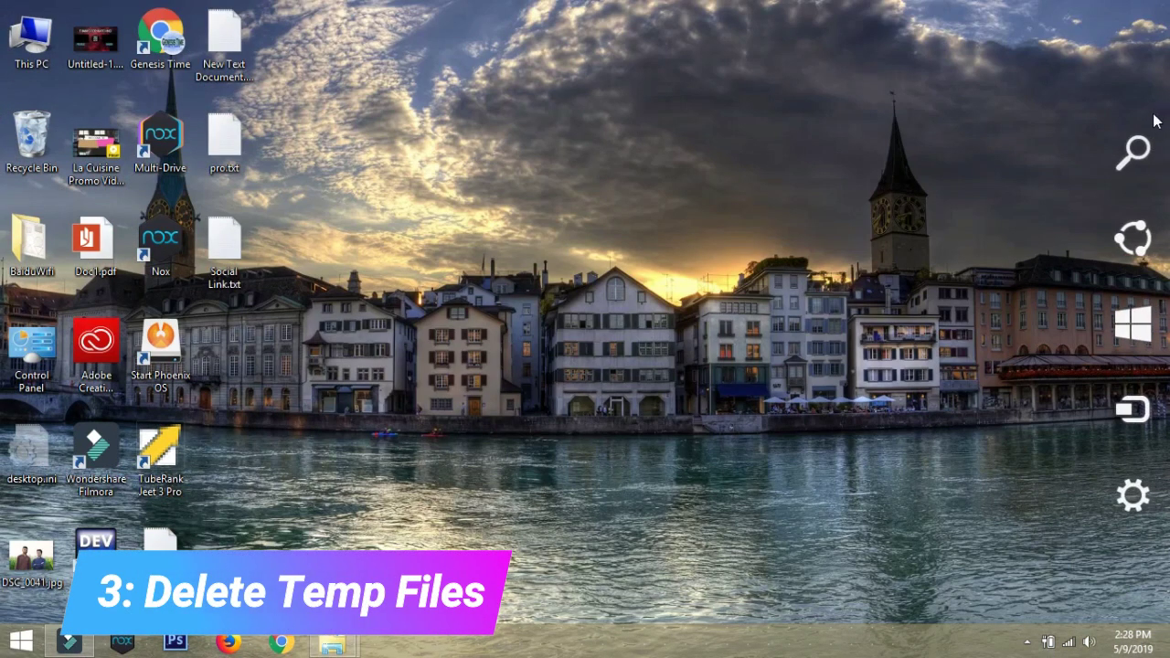
click(1135, 158)
text(%)
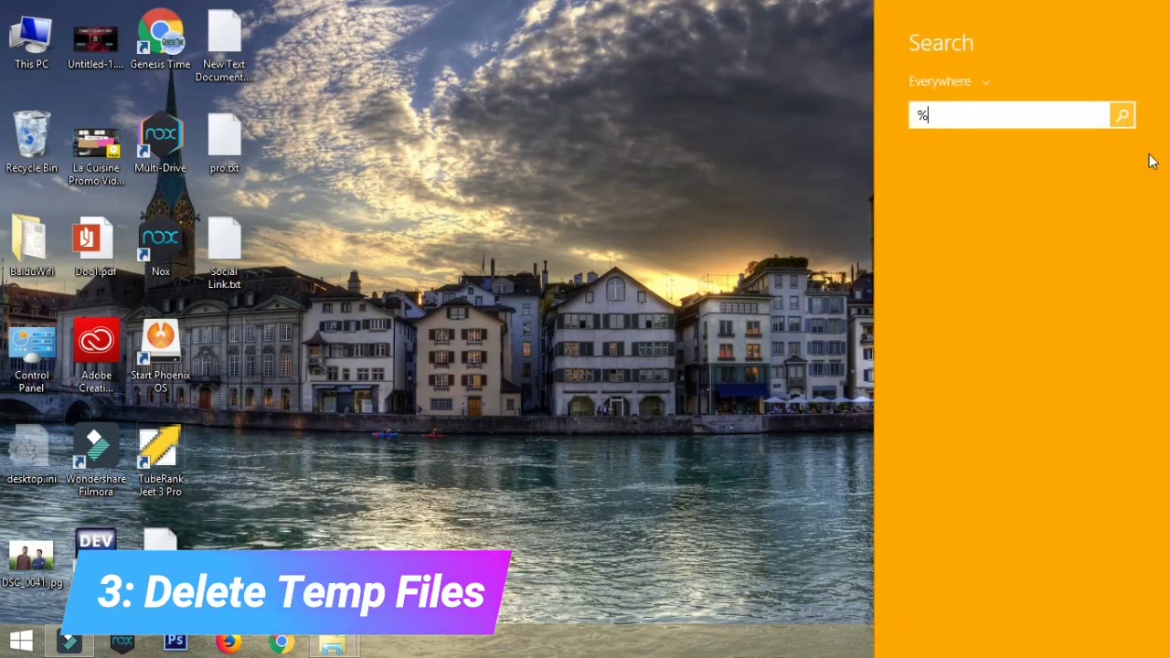
text(temp)
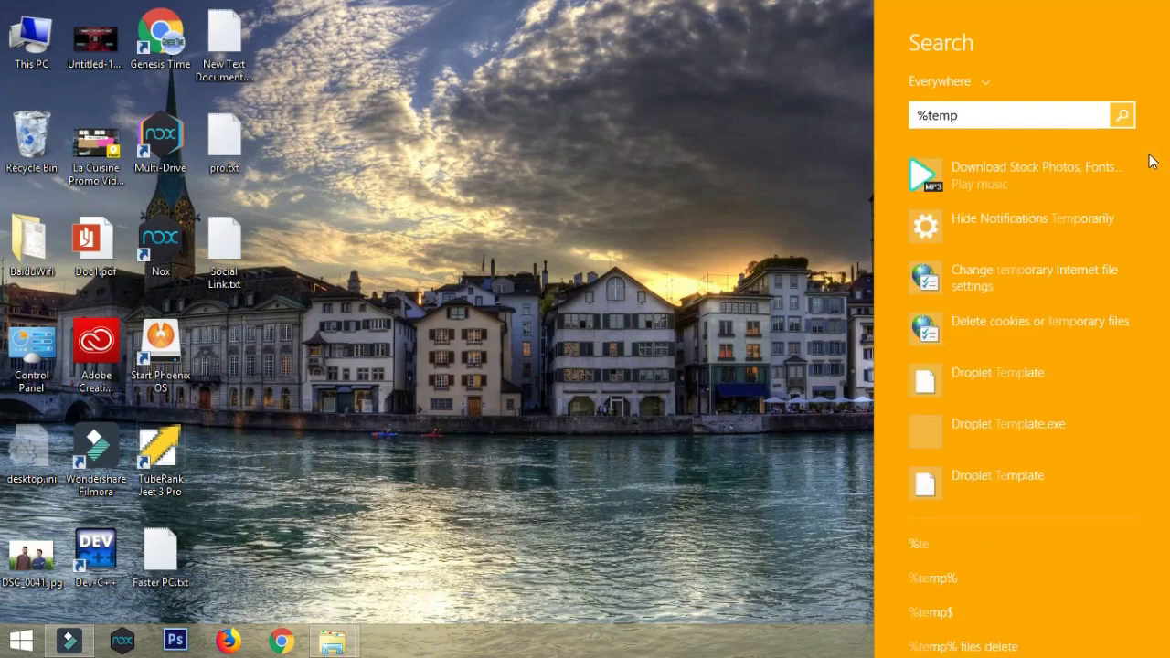
text(%)
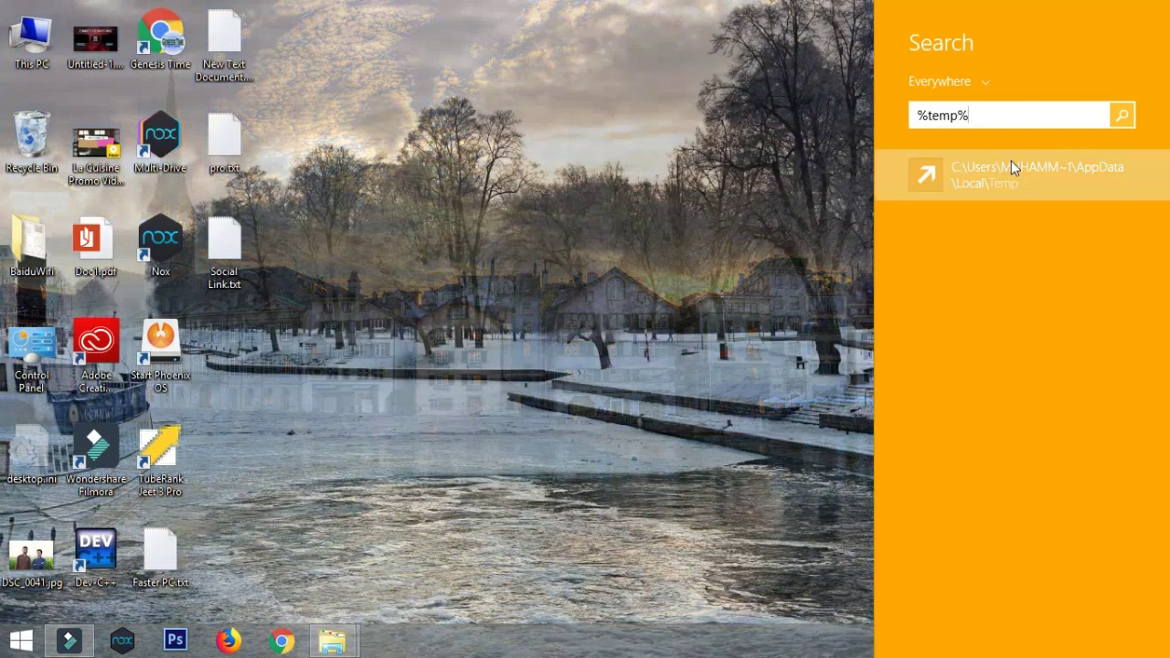
click(1012, 170)
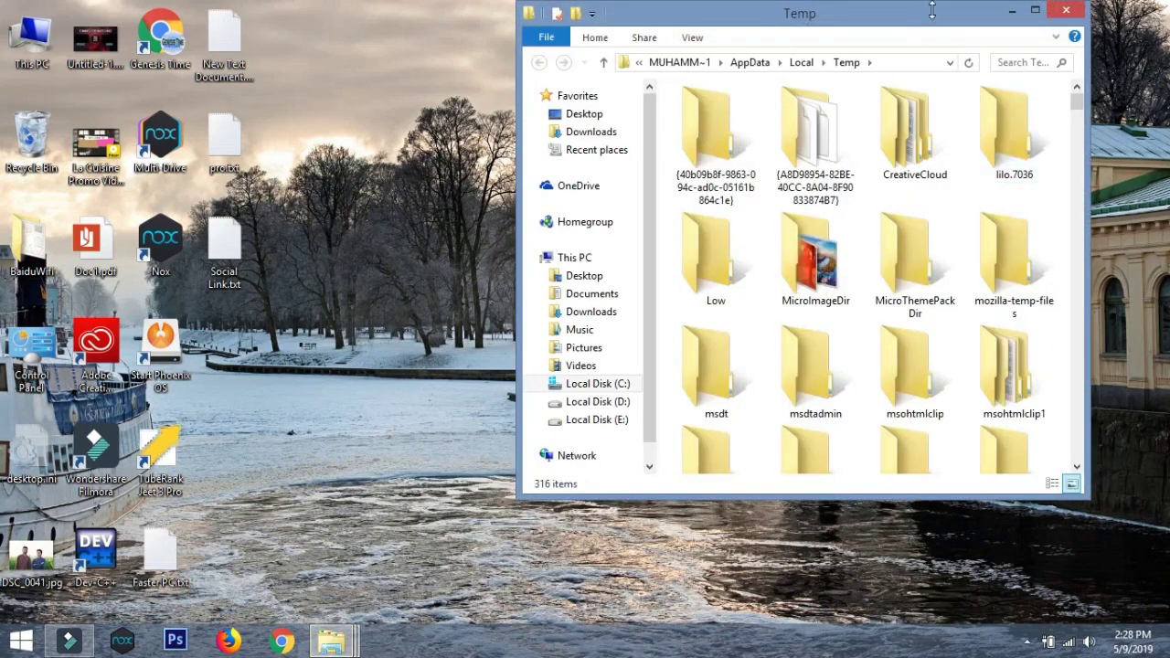
click(1035, 11)
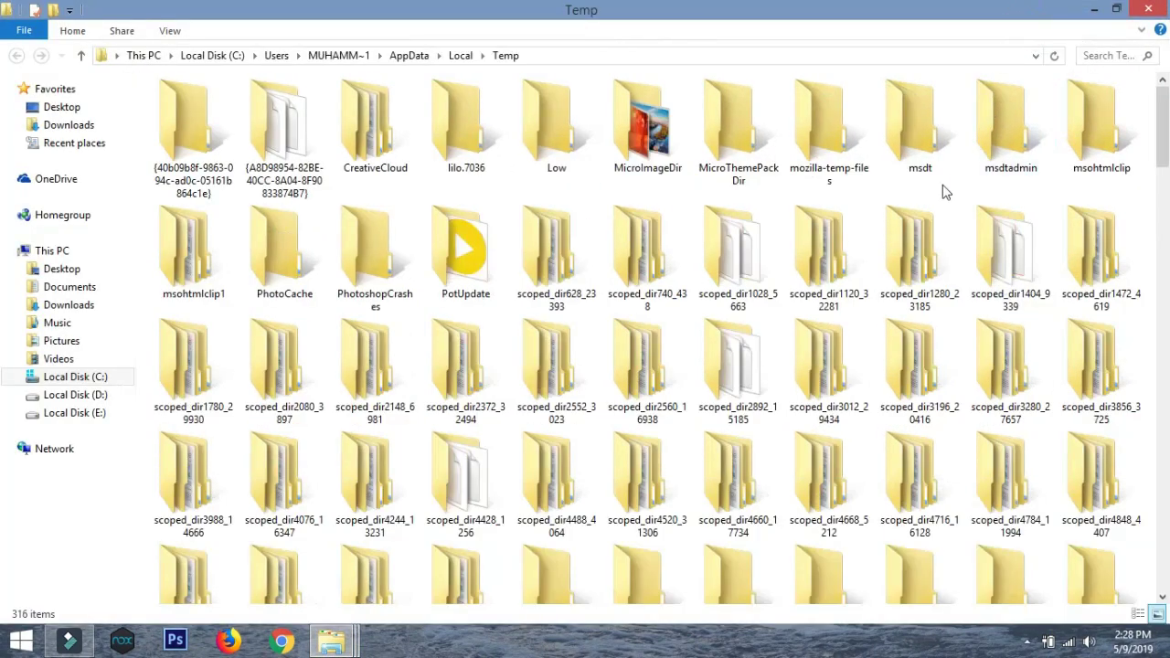
Step: Look through the Temp folder, select all its items and check their combined size in the properties
scroll(868, 202, down, 10)
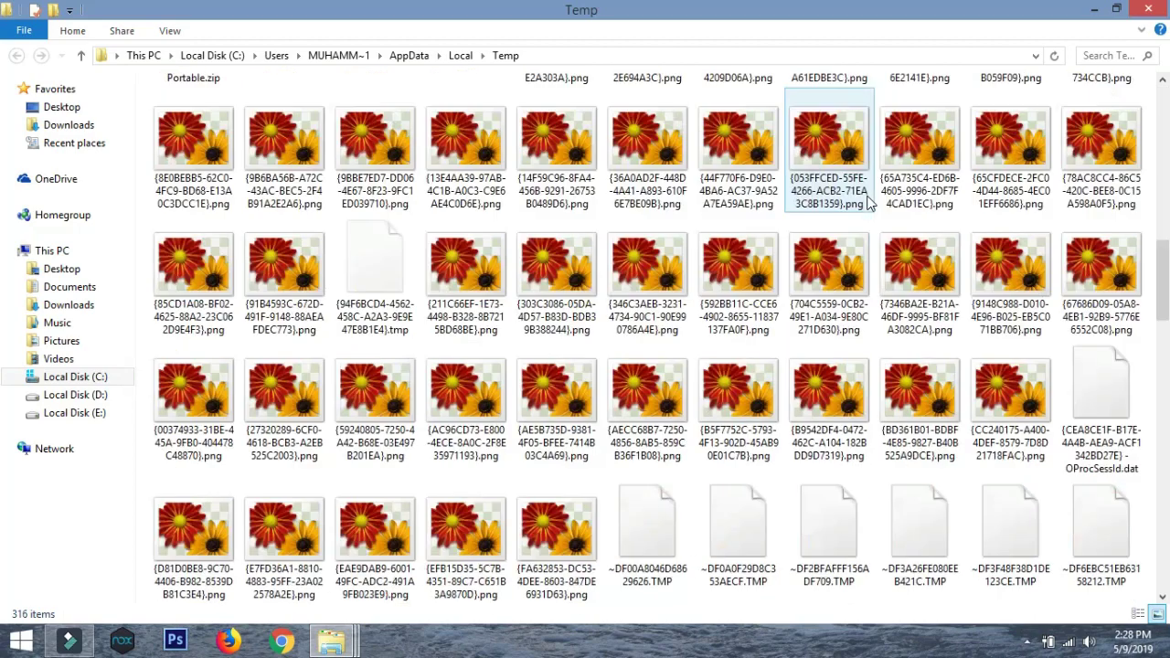
scroll(869, 203, up, 10)
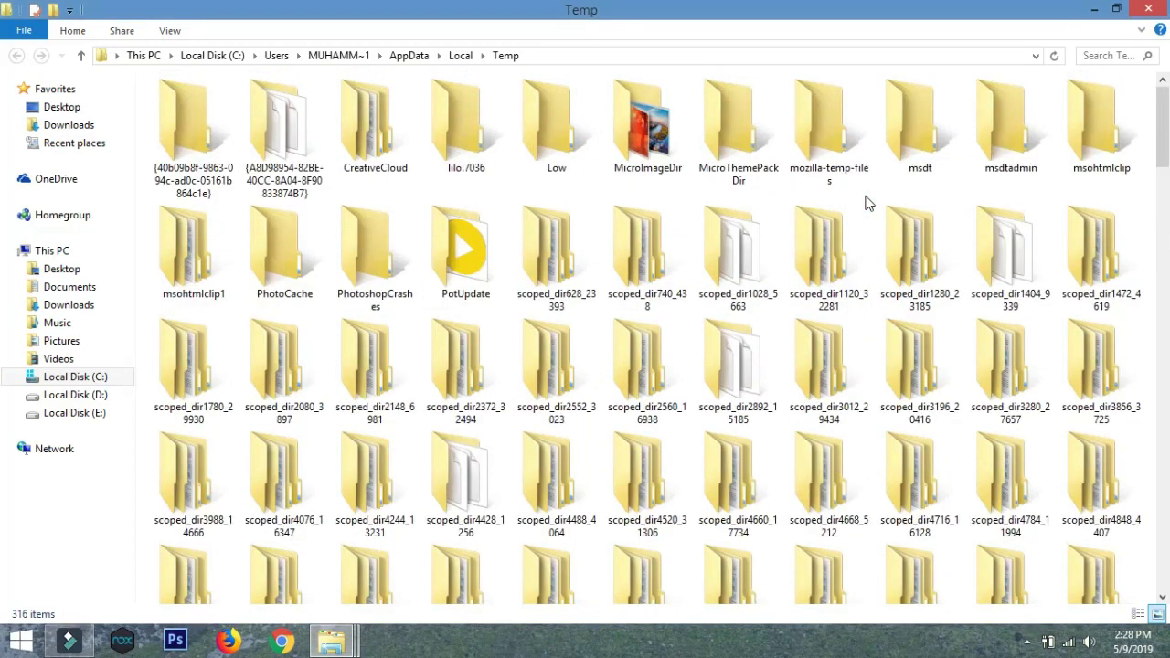
key(ctrl+a)
right_click(868, 170)
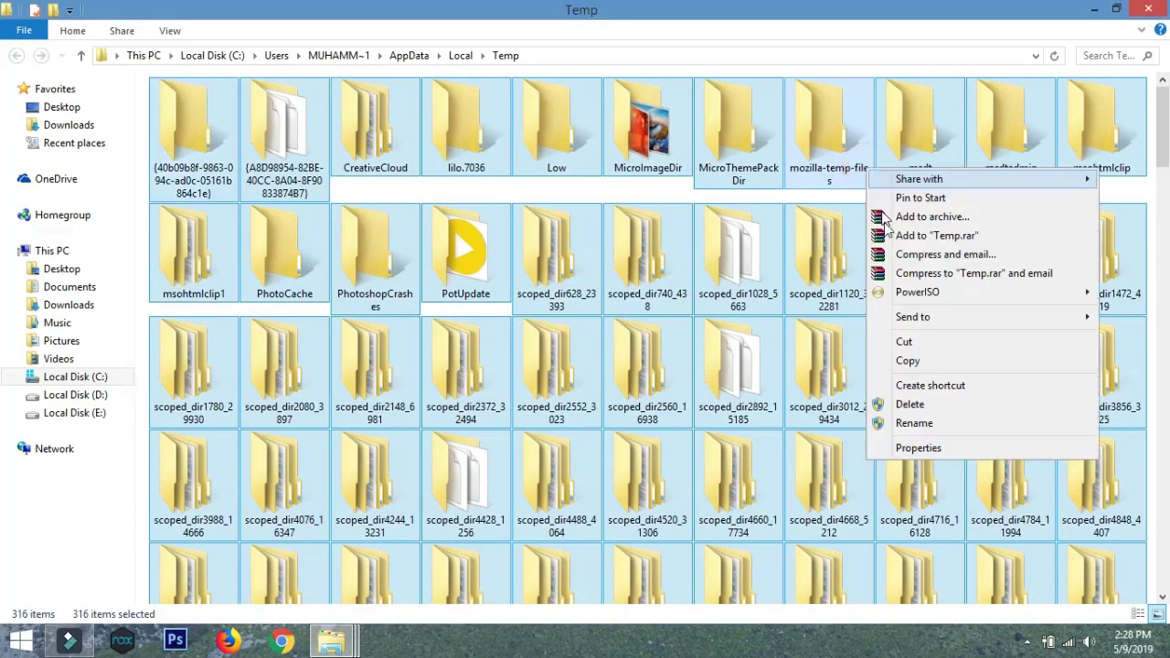
click(918, 448)
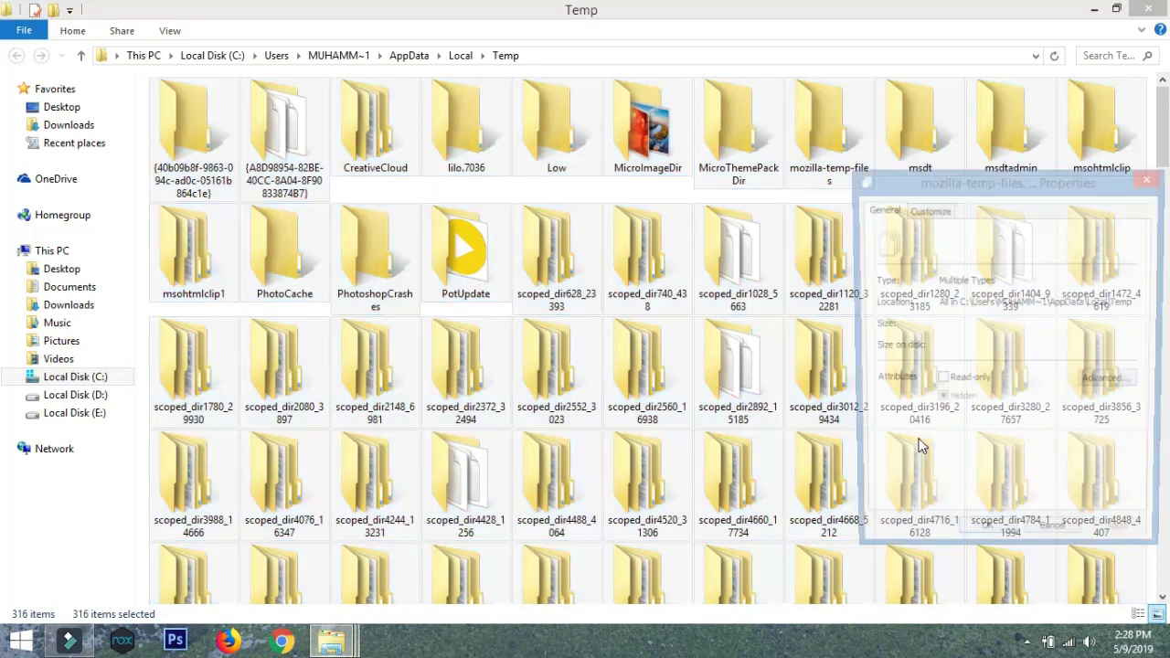
drag(1062, 193, 678, 115)
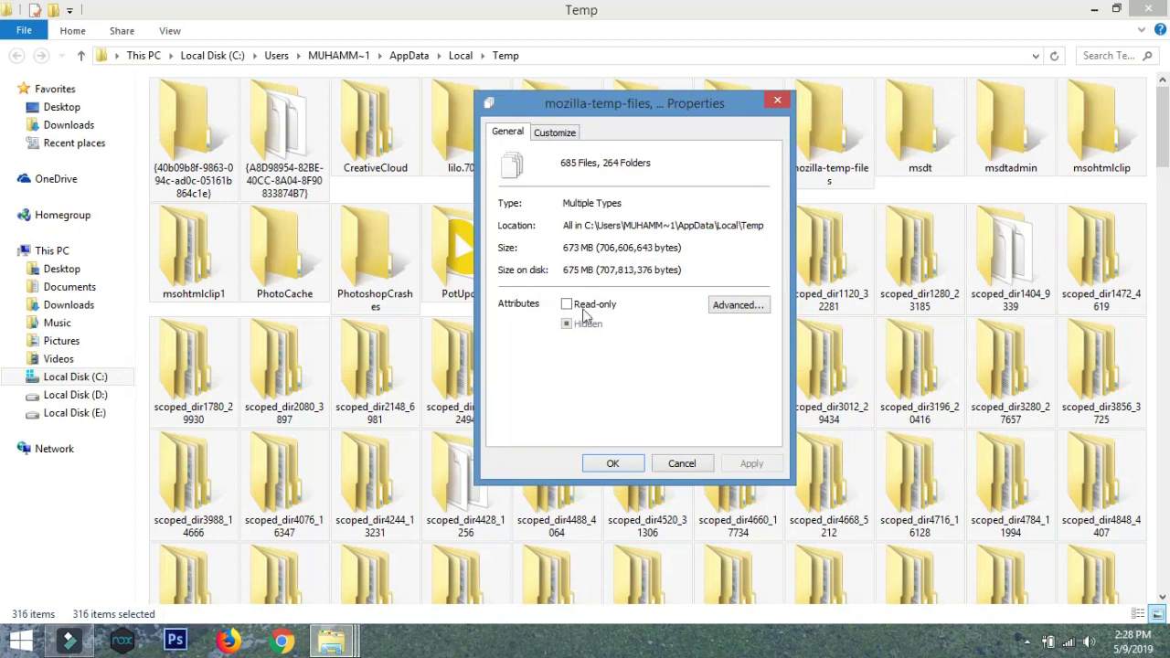
click(614, 463)
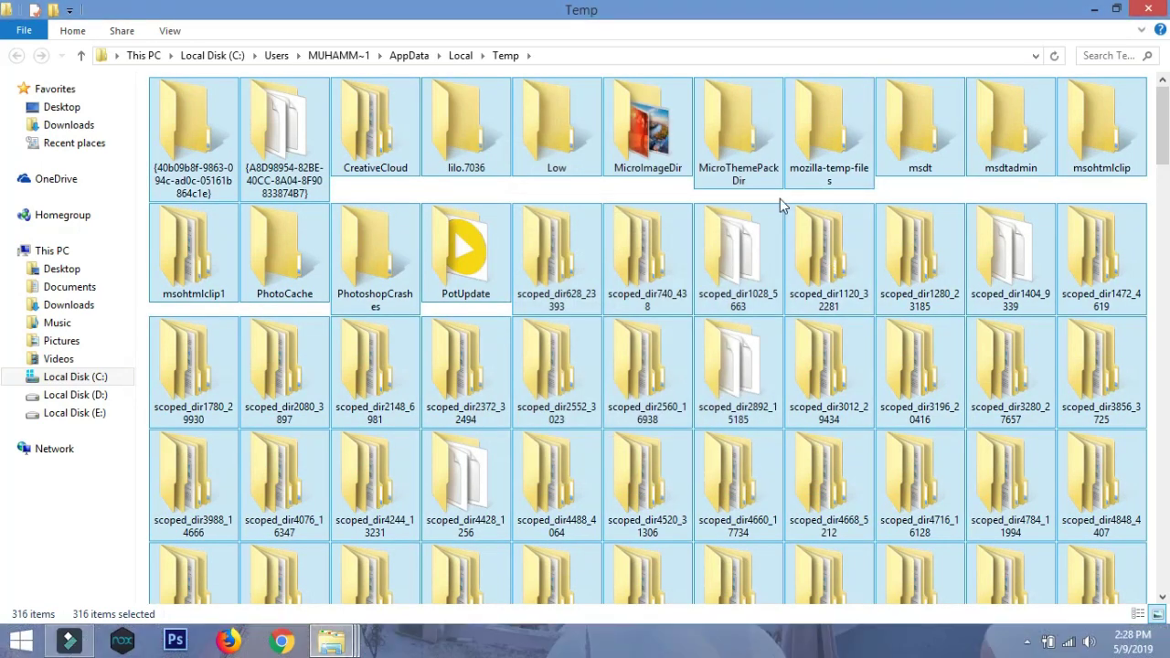
Step: Permanently delete all selected Temp items, granting administrator permission for all of them and skipping the files in use
key(shift+Delete)
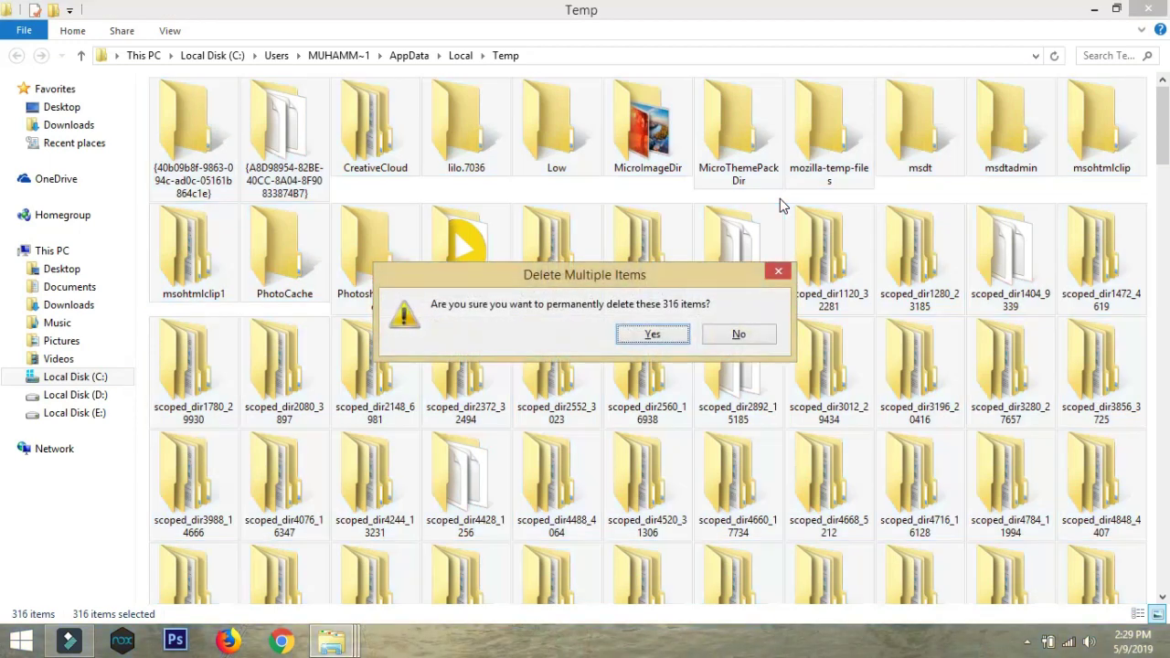
key(Return)
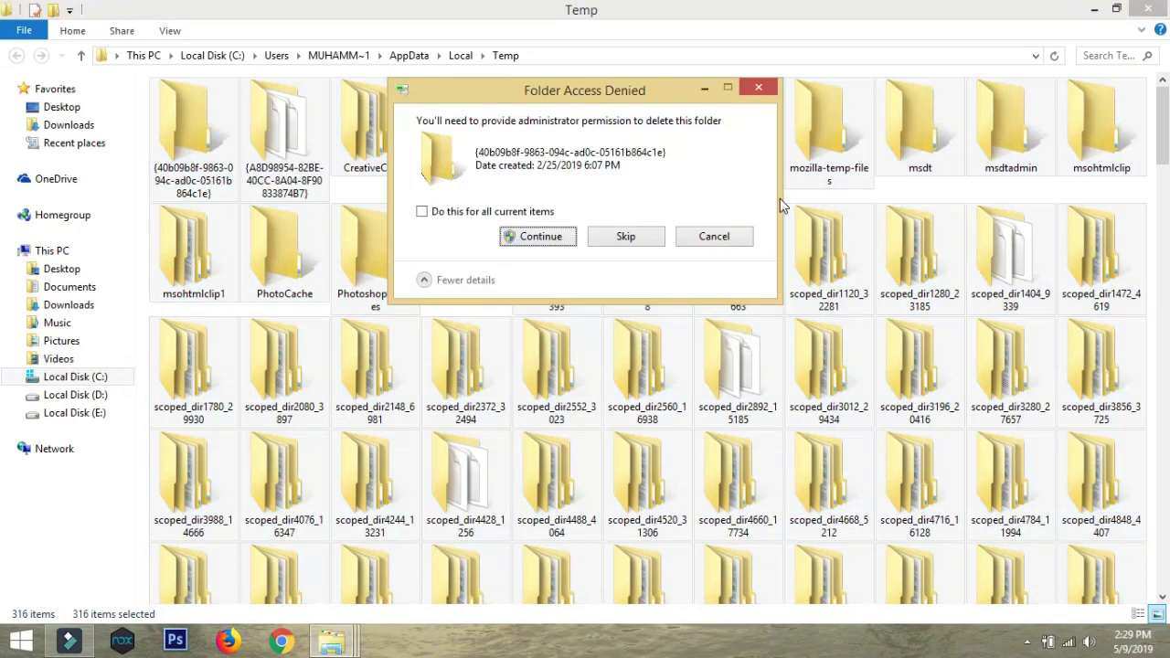
click(530, 211)
click(535, 240)
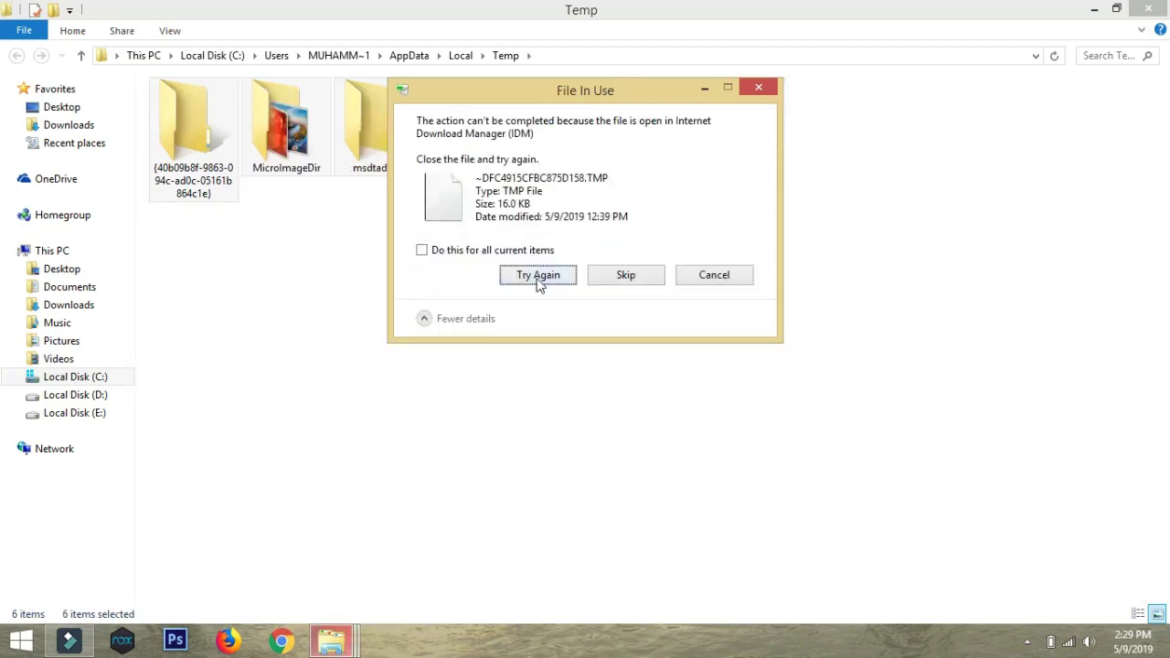
click(518, 251)
click(533, 272)
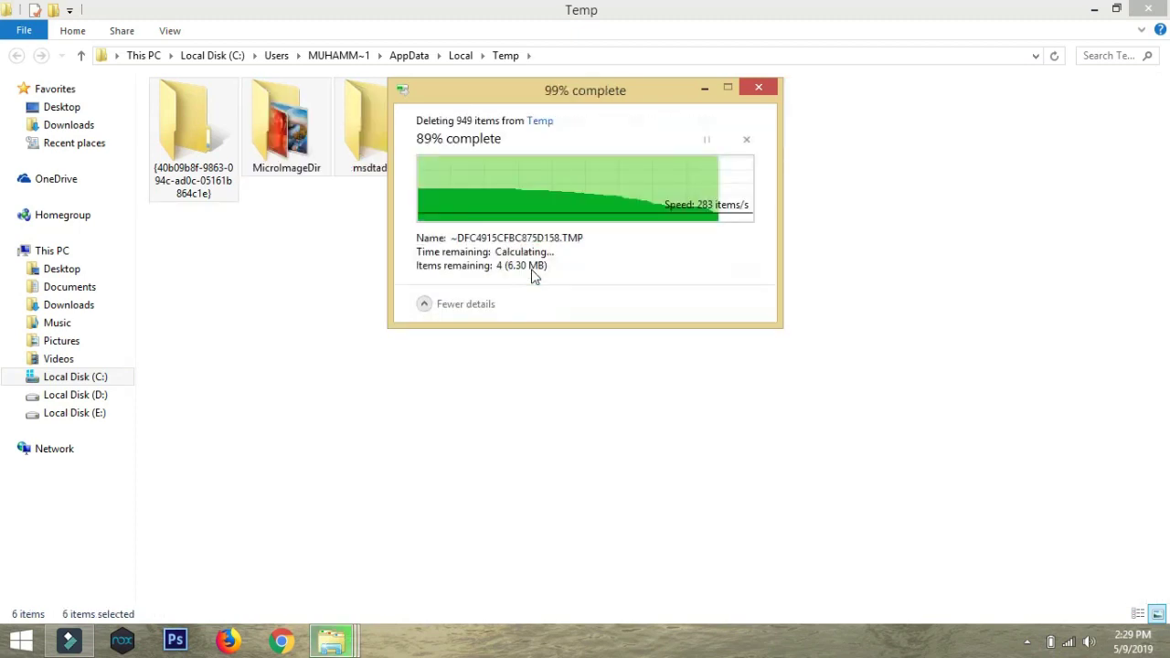
click(536, 250)
click(618, 274)
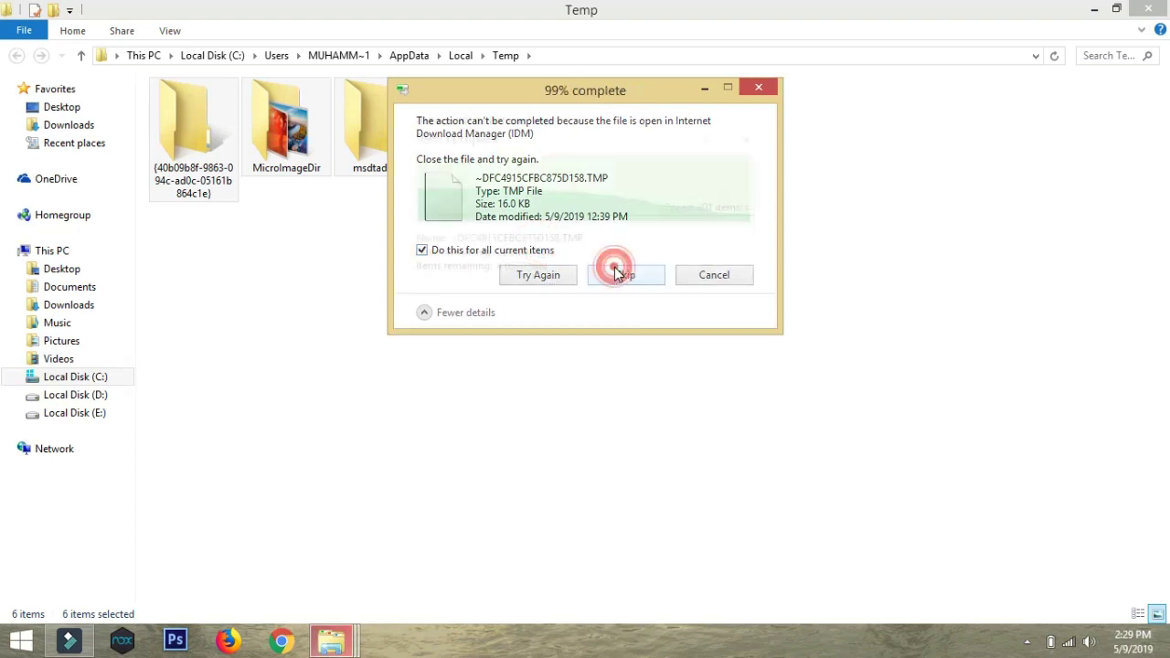
click(758, 87)
Step: Refresh the Temp folder and check the combined size of the remaining items, closing the folder when done
click(697, 229)
right_click(697, 229)
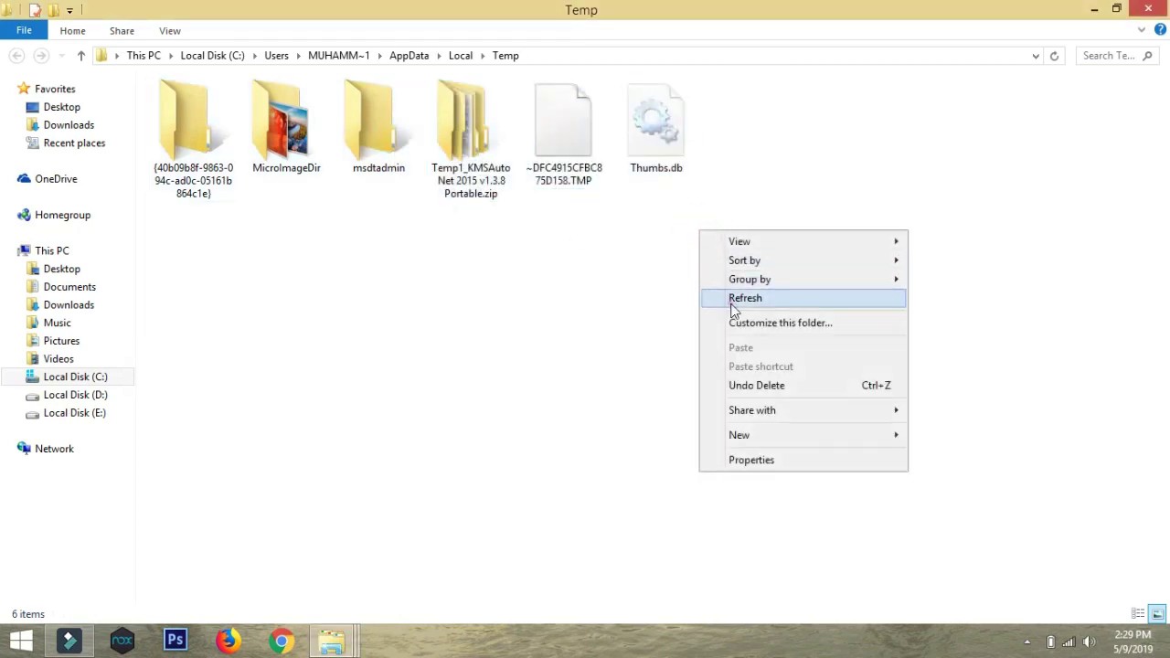
click(731, 299)
drag(785, 191, 176, 141)
right_click(175, 141)
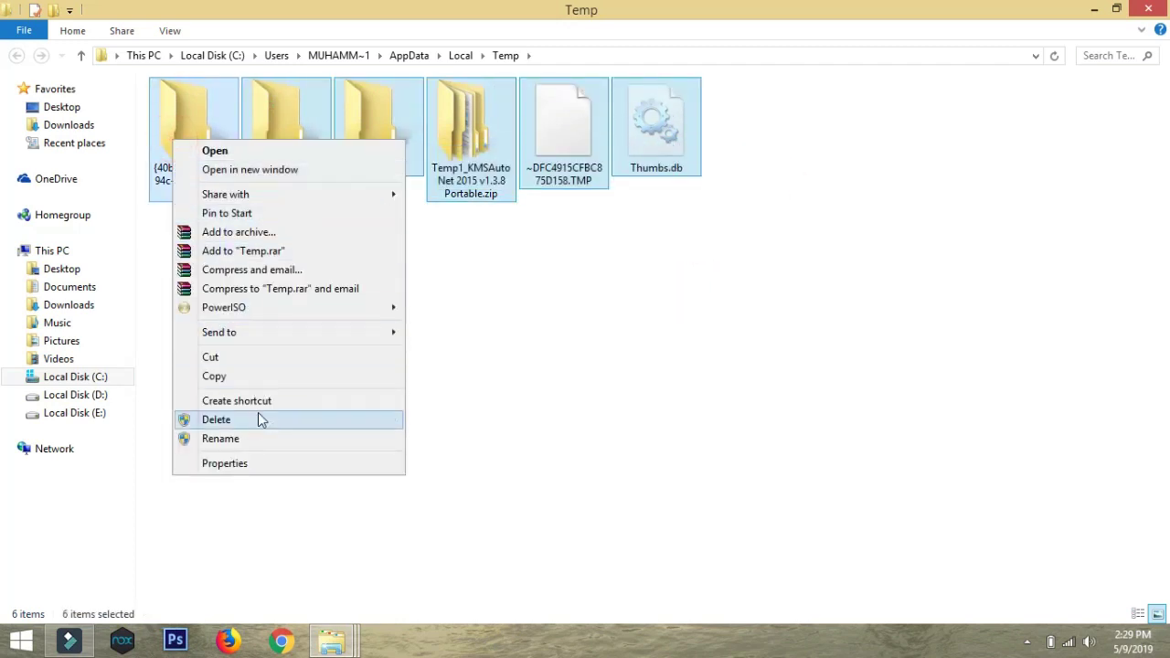
click(263, 465)
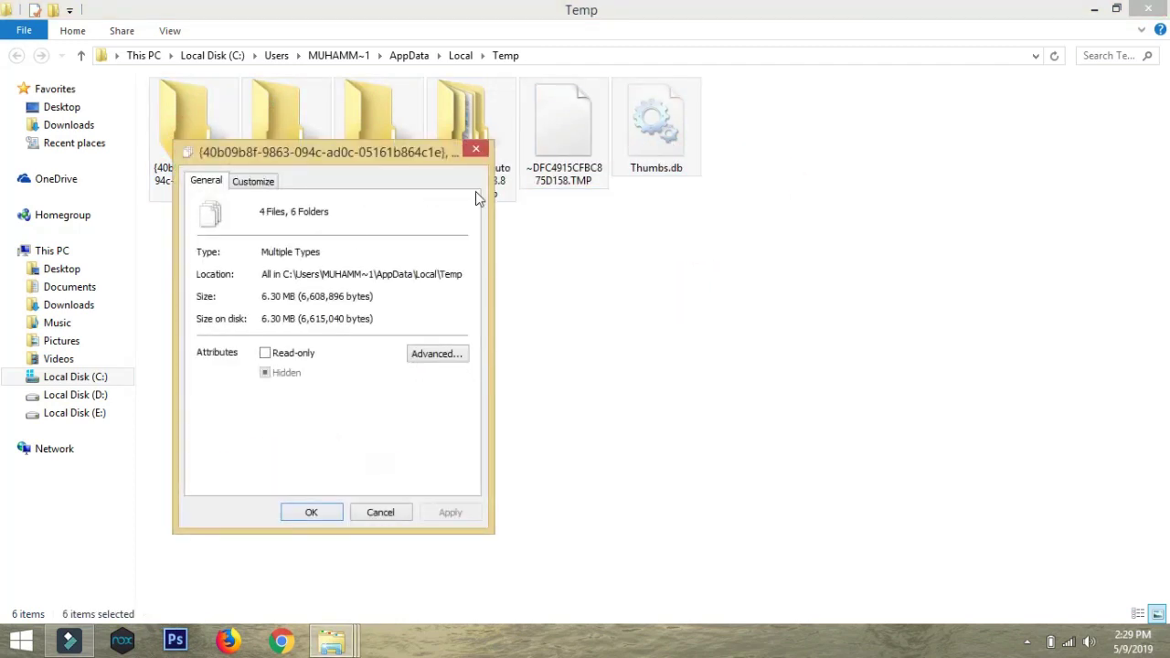
click(475, 150)
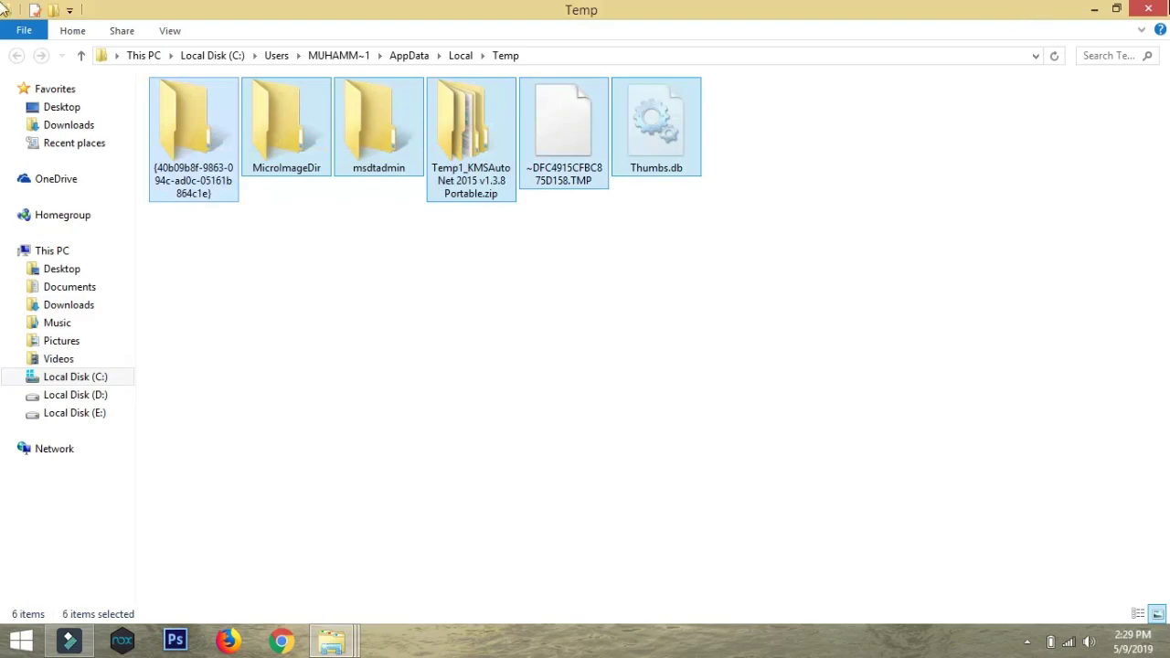
click(1148, 9)
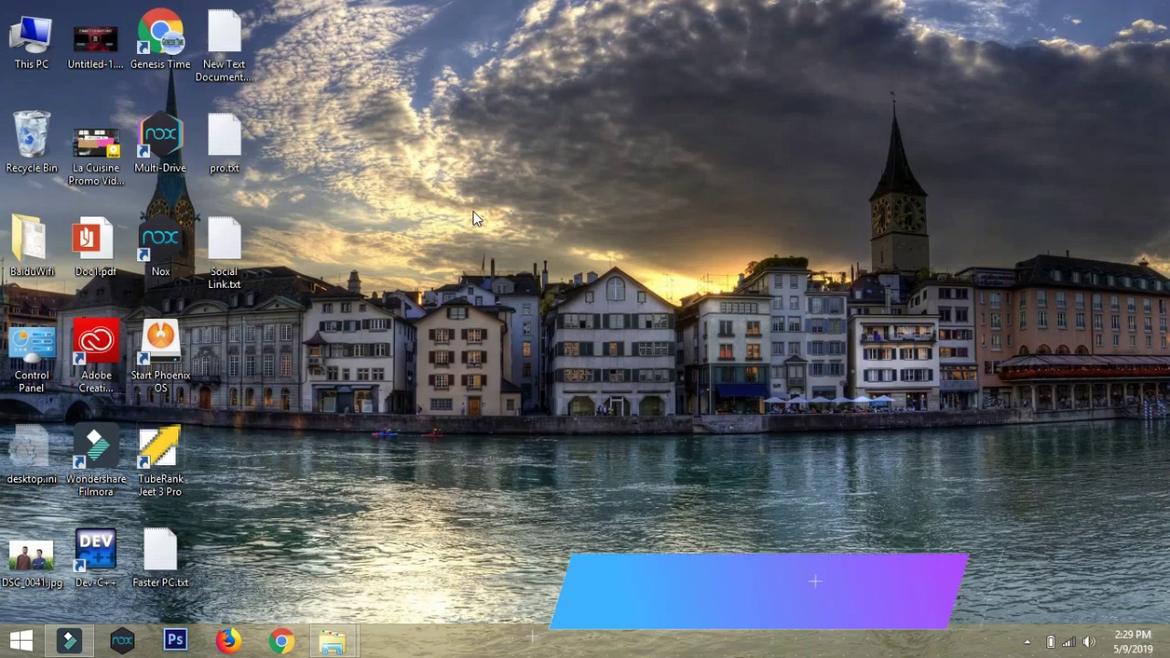
Step: Open System Configuration by running msconfig, hide all Microsoft services in the services list and accept the settings
key(super+r)
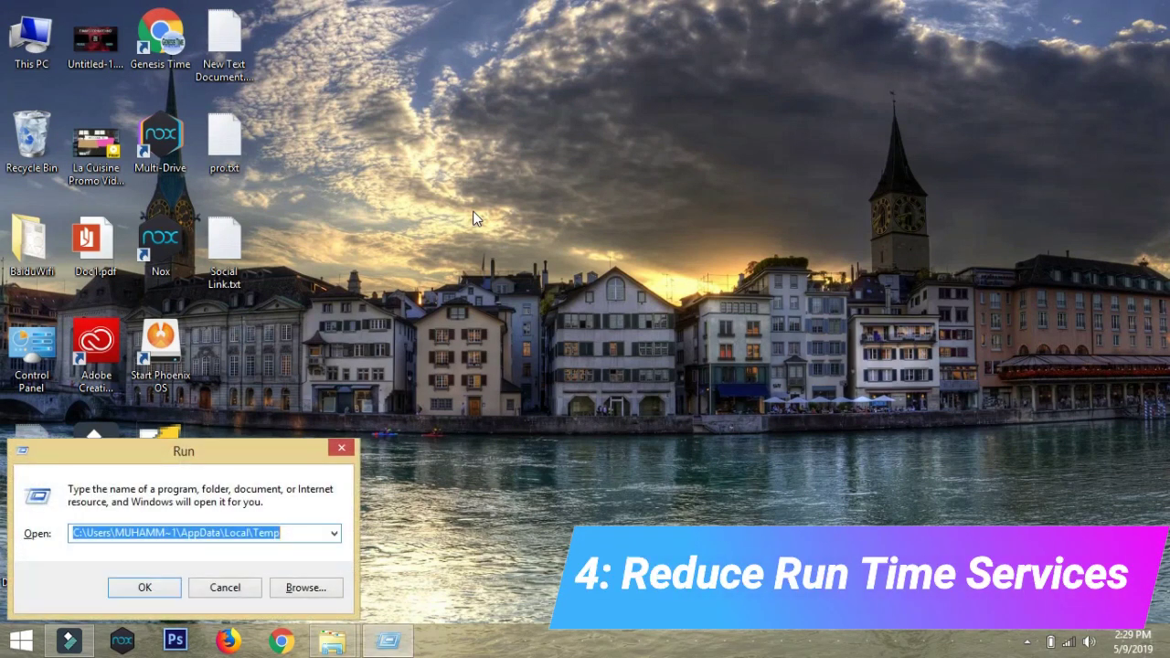
text(msconfig)
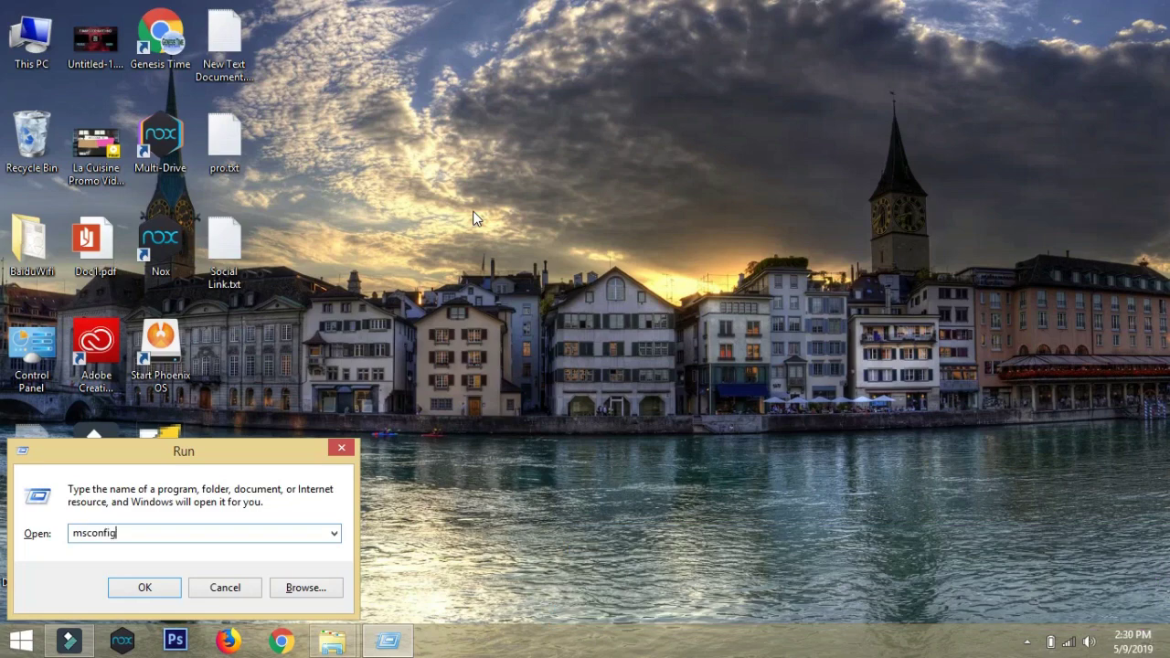
key(Return)
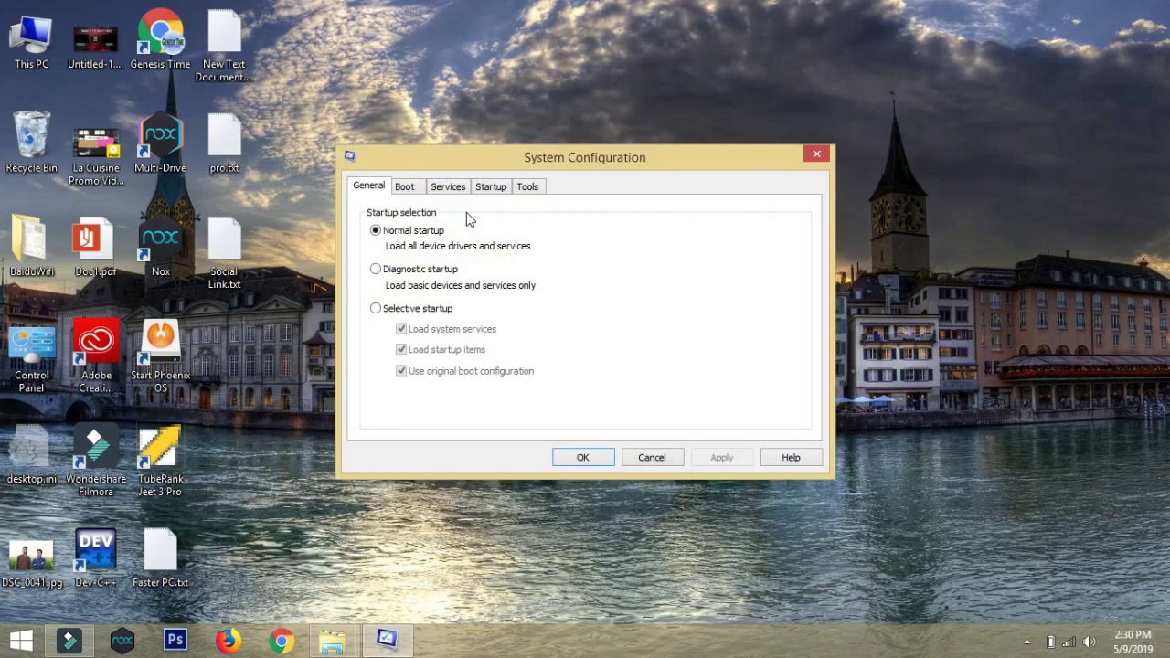
drag(505, 166, 503, 64)
click(442, 86)
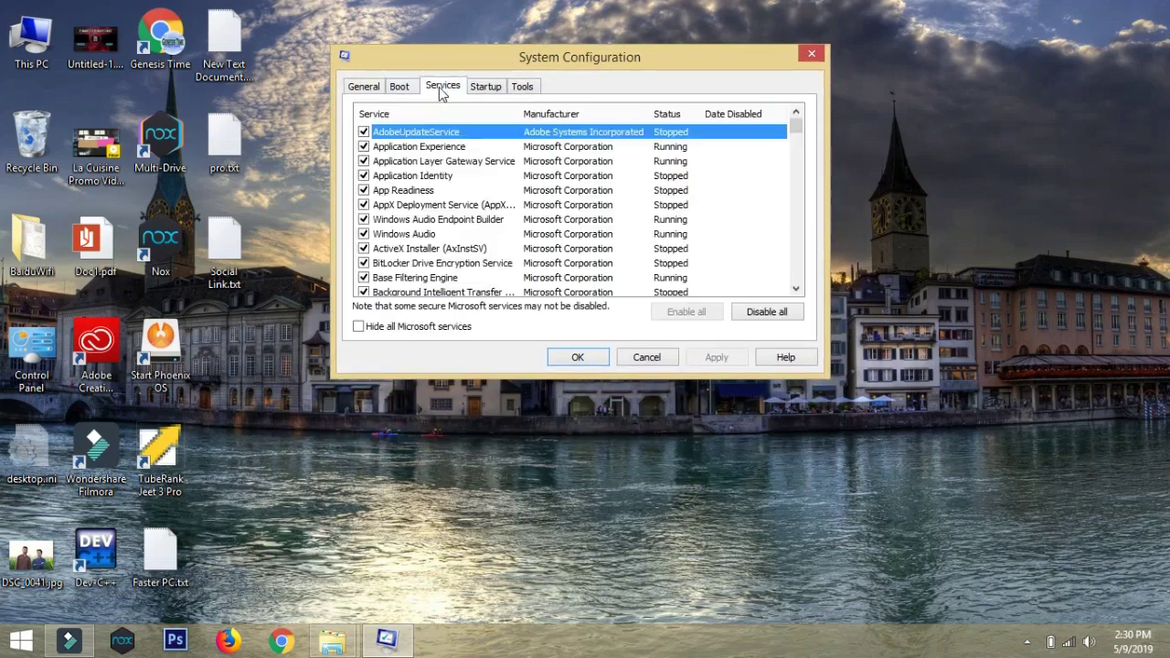
click(359, 329)
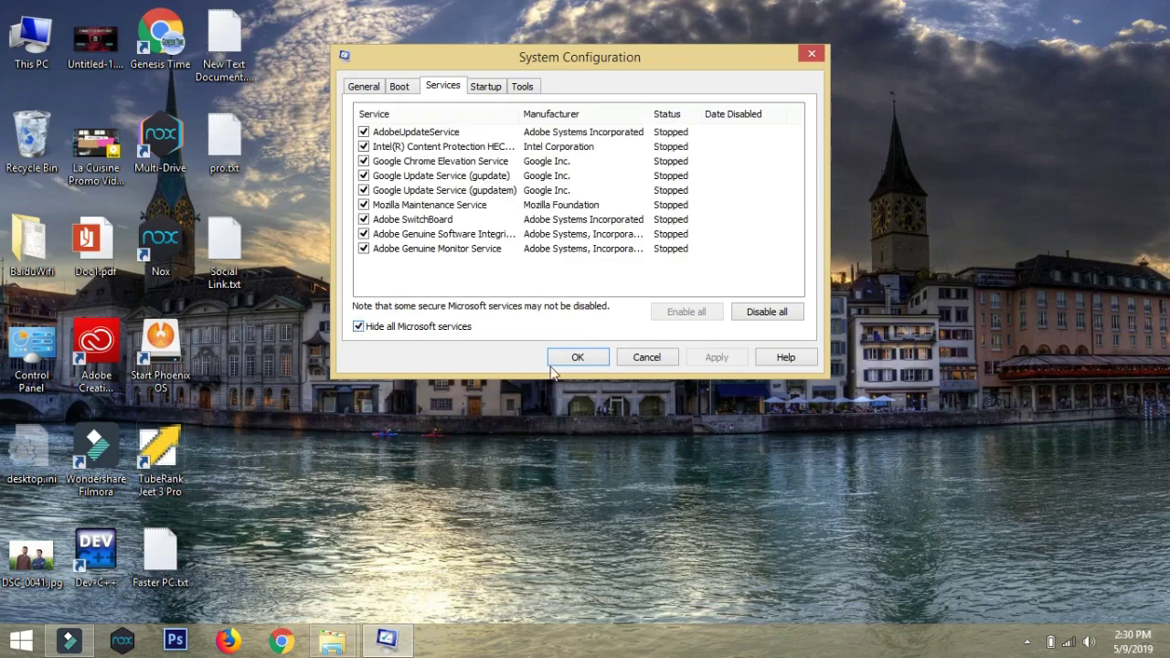
click(599, 356)
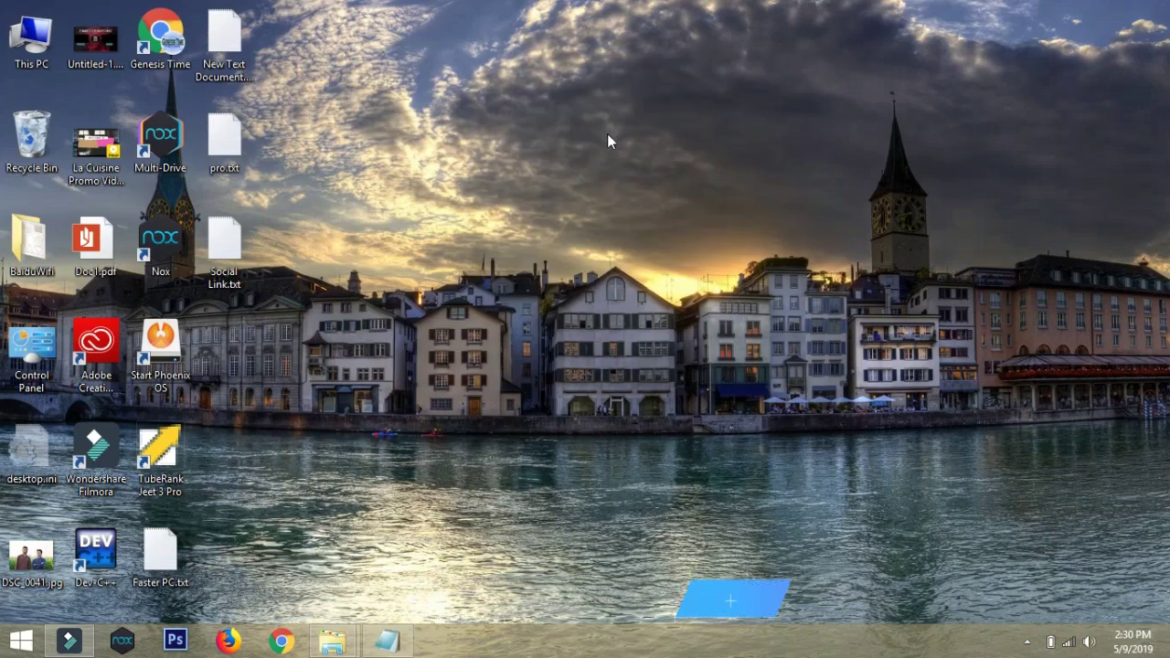
Step: Open Registry Editor by running regedit, approve its permission prompt and reposition its window on the desktop
key(super+r)
text(re)
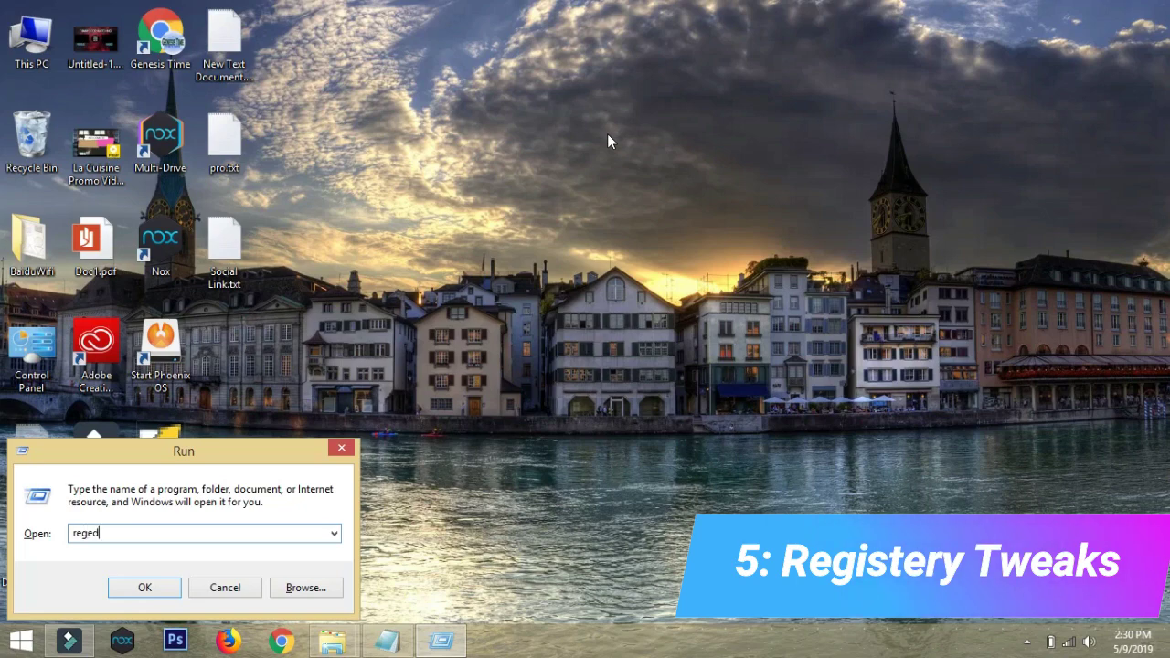
text(gedit)
key(Return)
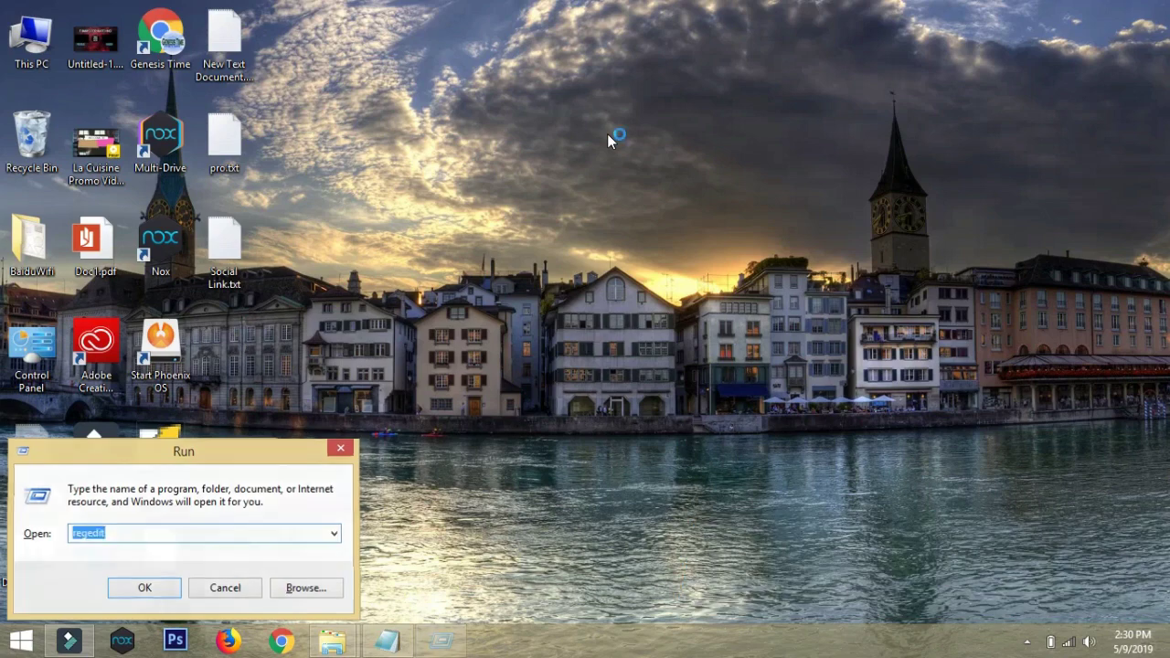
click(655, 338)
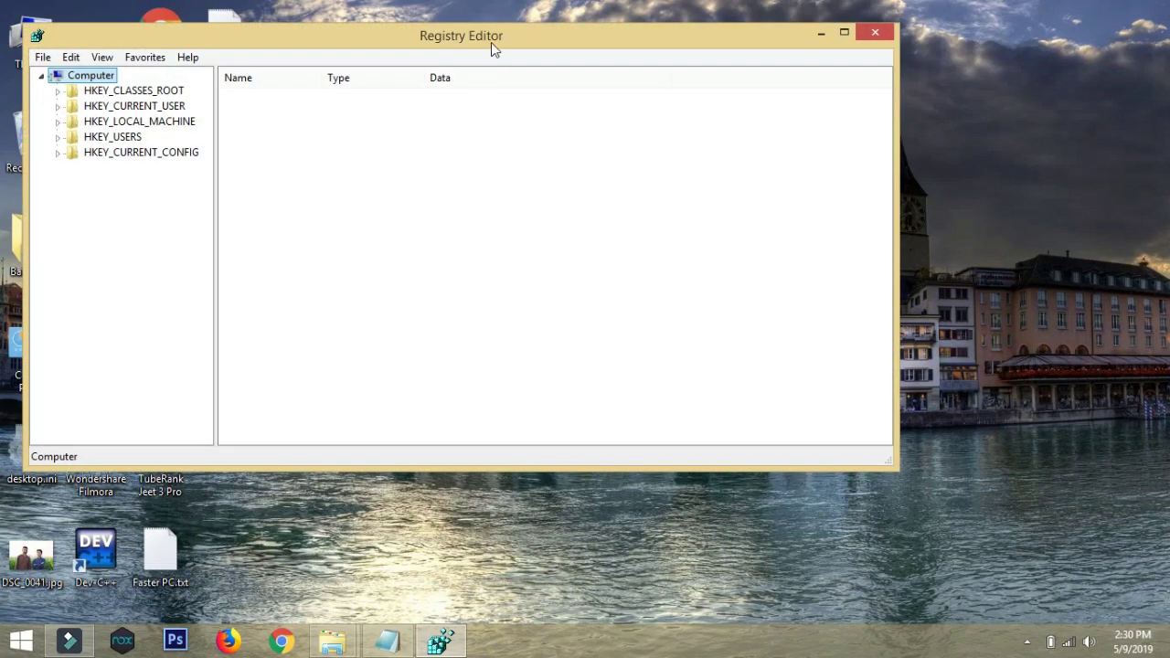
drag(491, 42, 651, 69)
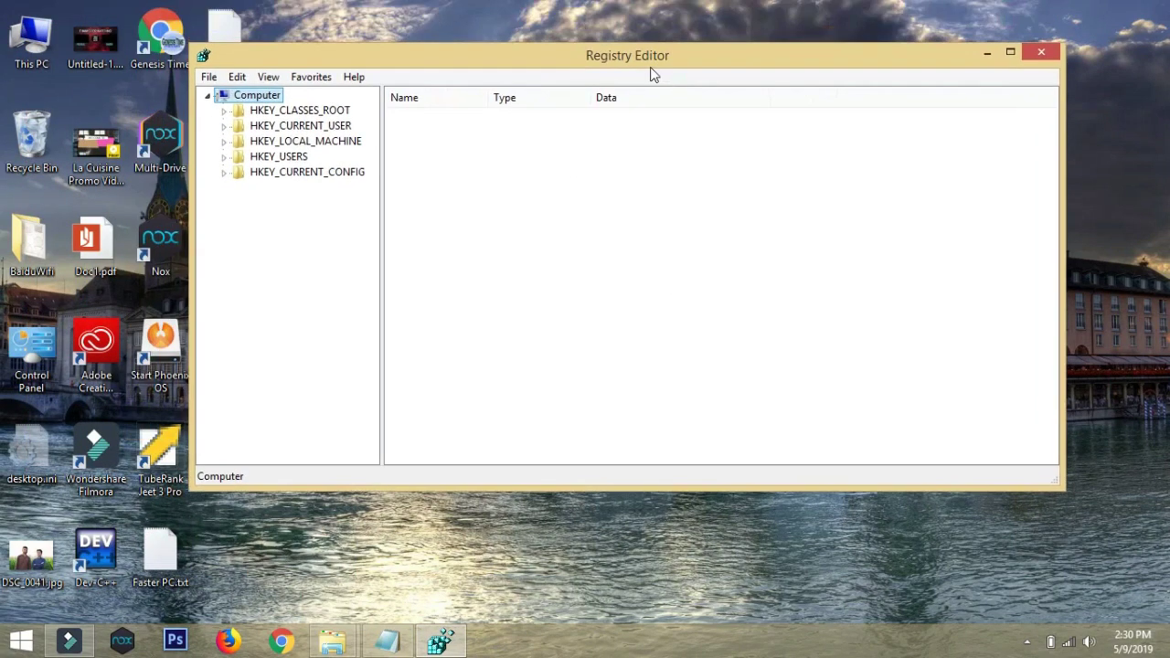
Step: Set the MouseHoverTime value to 10 in the HKEY_CURRENT_USER\Control Panel\Mouse key
double_click(293, 128)
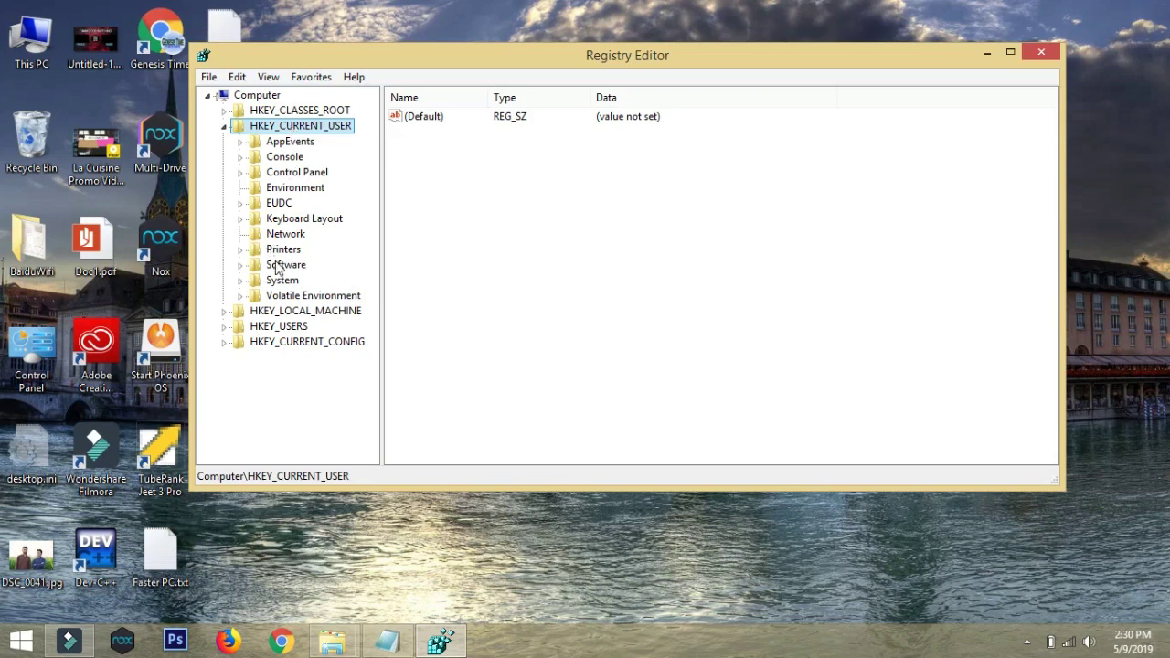
double_click(305, 173)
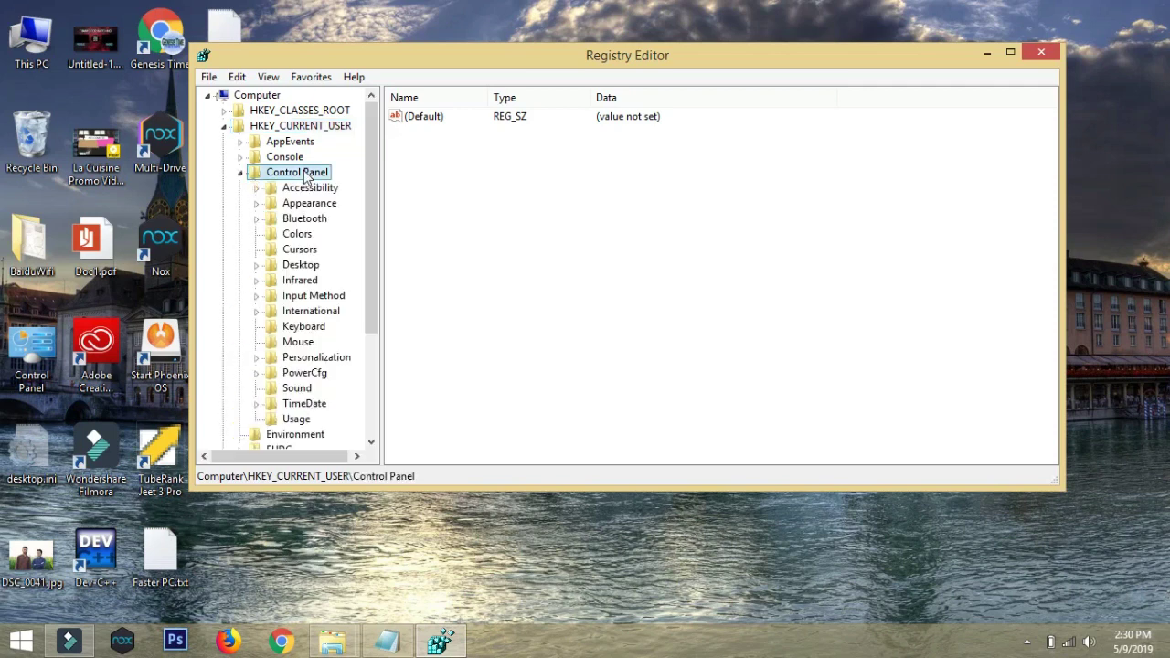
click(299, 343)
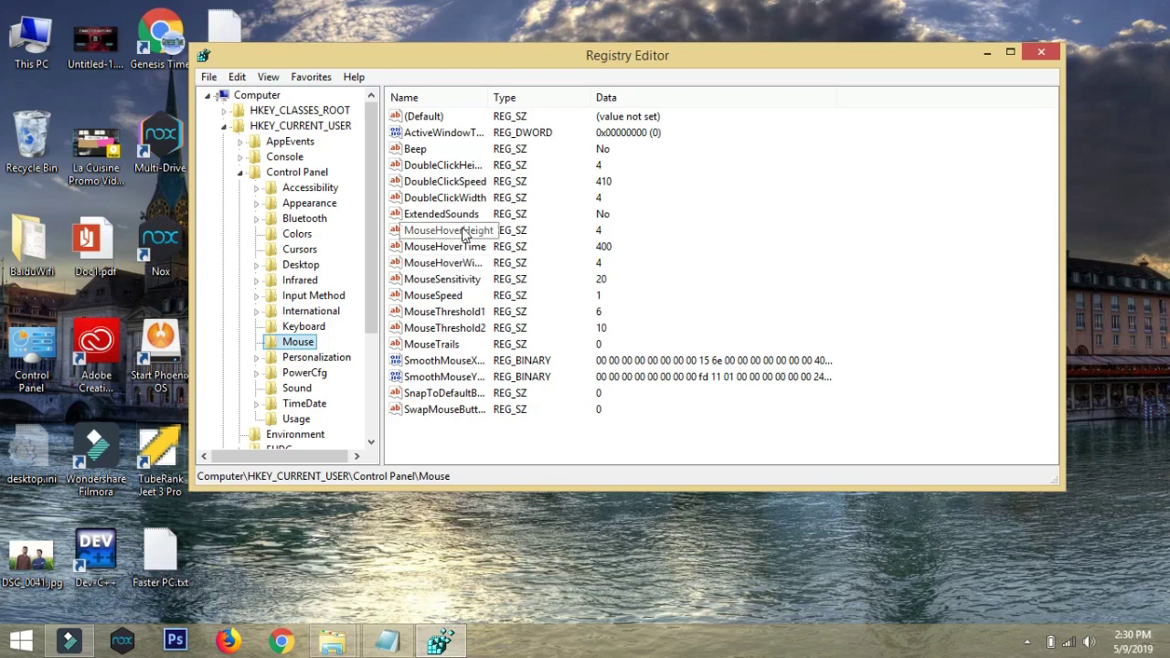
key(Tab)
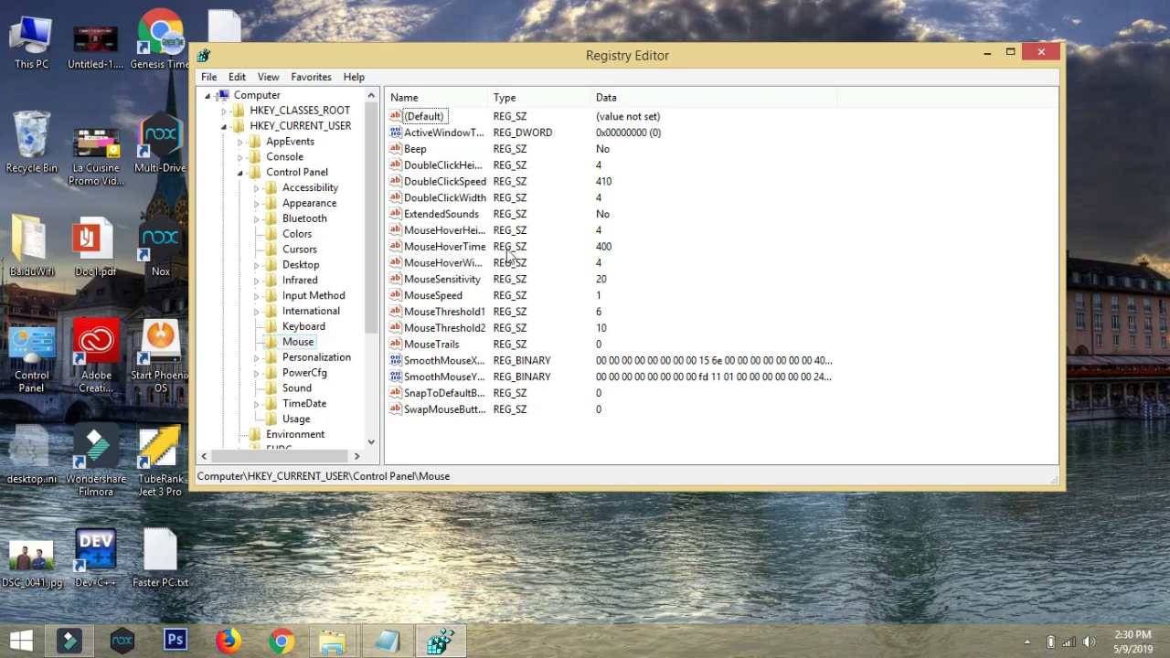
double_click(444, 247)
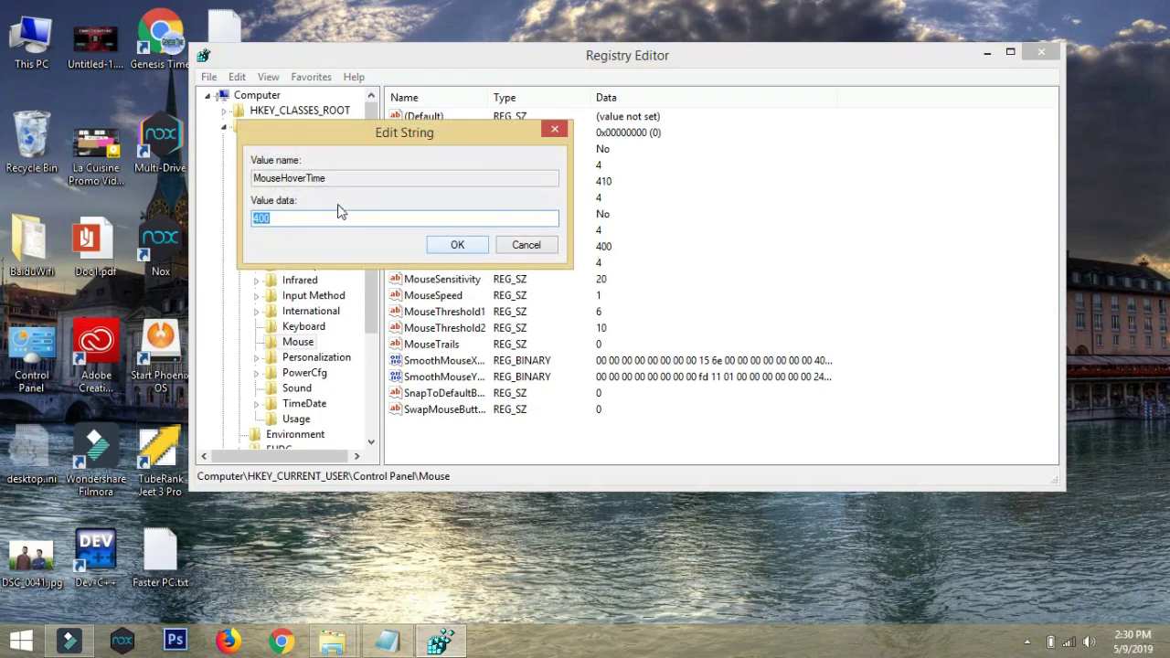
text(10)
click(454, 245)
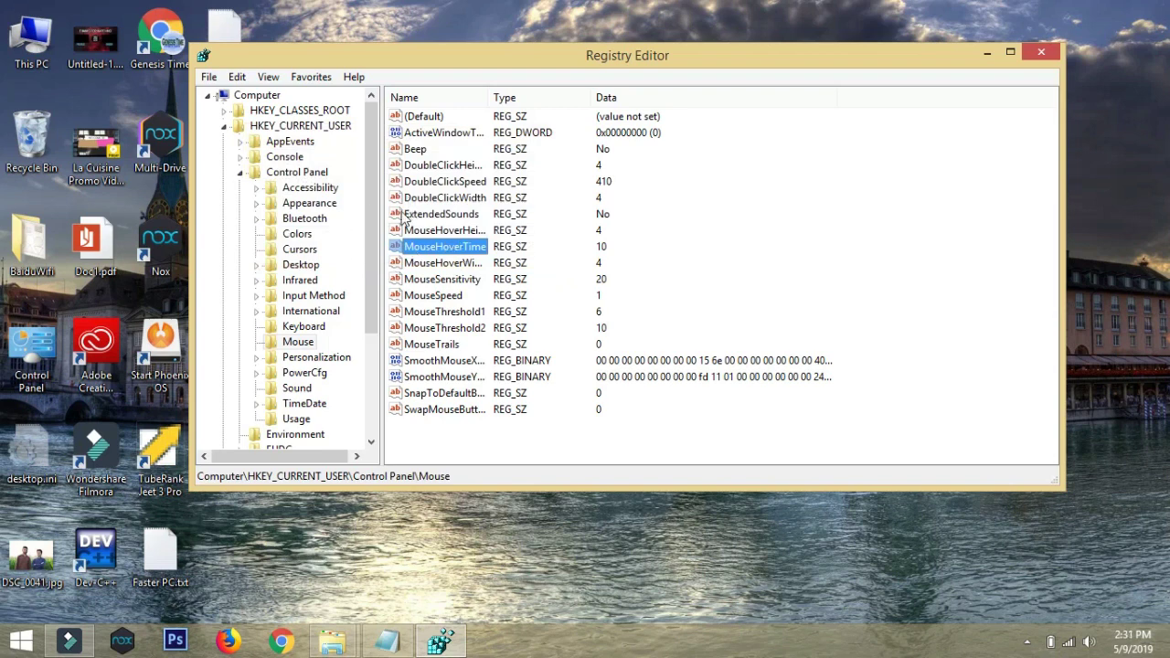
Step: Set the MenuShowDelay value to 10 in the HKEY_CURRENT_USER\Control Panel\Desktop key and close the Registry Editor
double_click(304, 264)
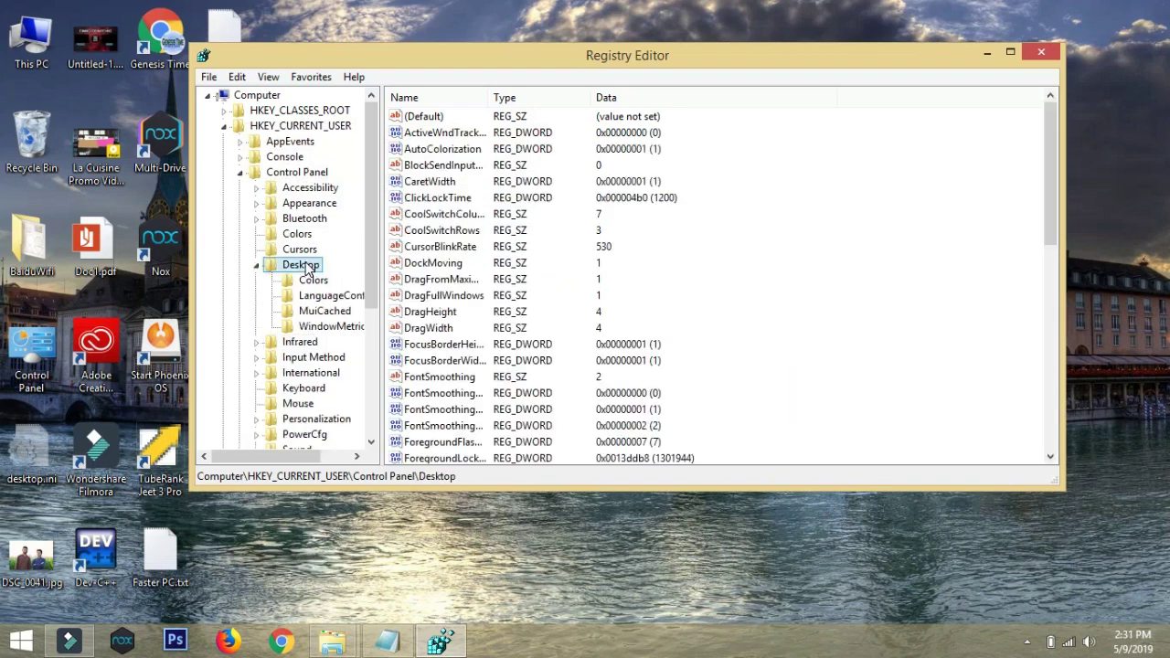
click(444, 254)
scroll(444, 255, down, 4)
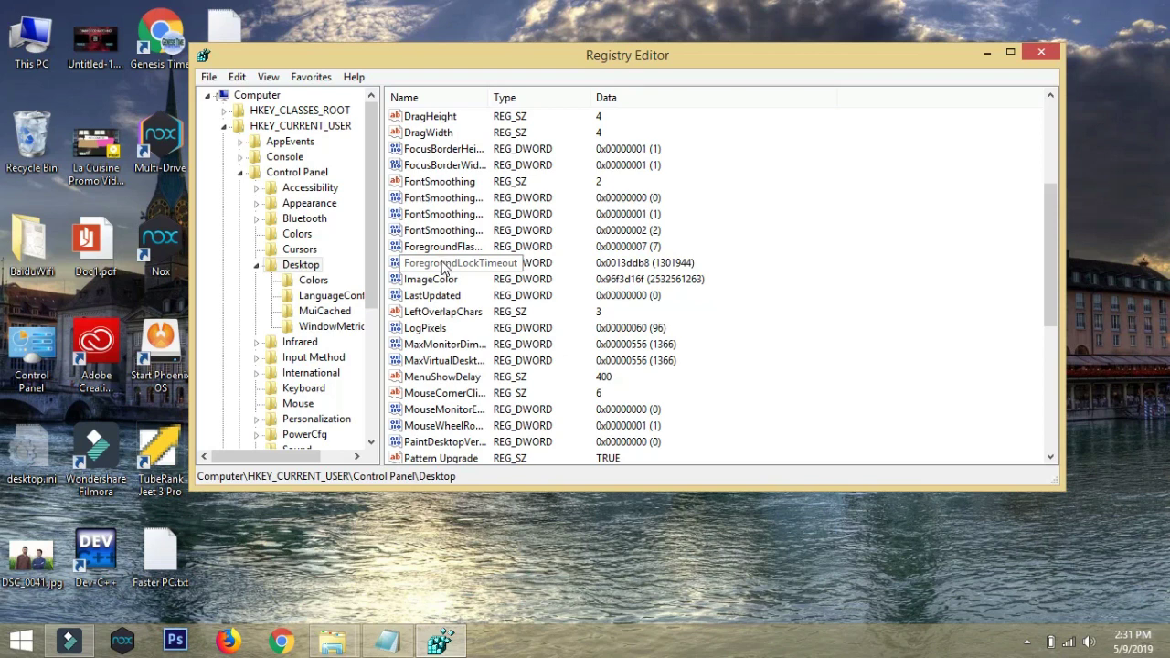
double_click(474, 380)
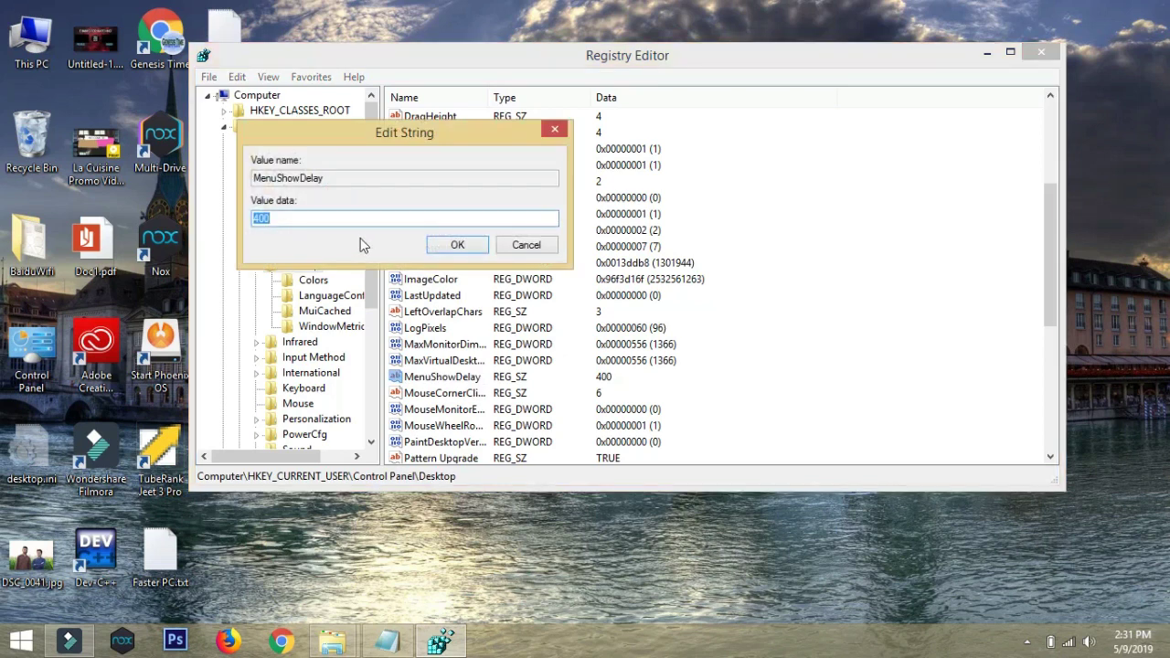
text(10)
click(473, 249)
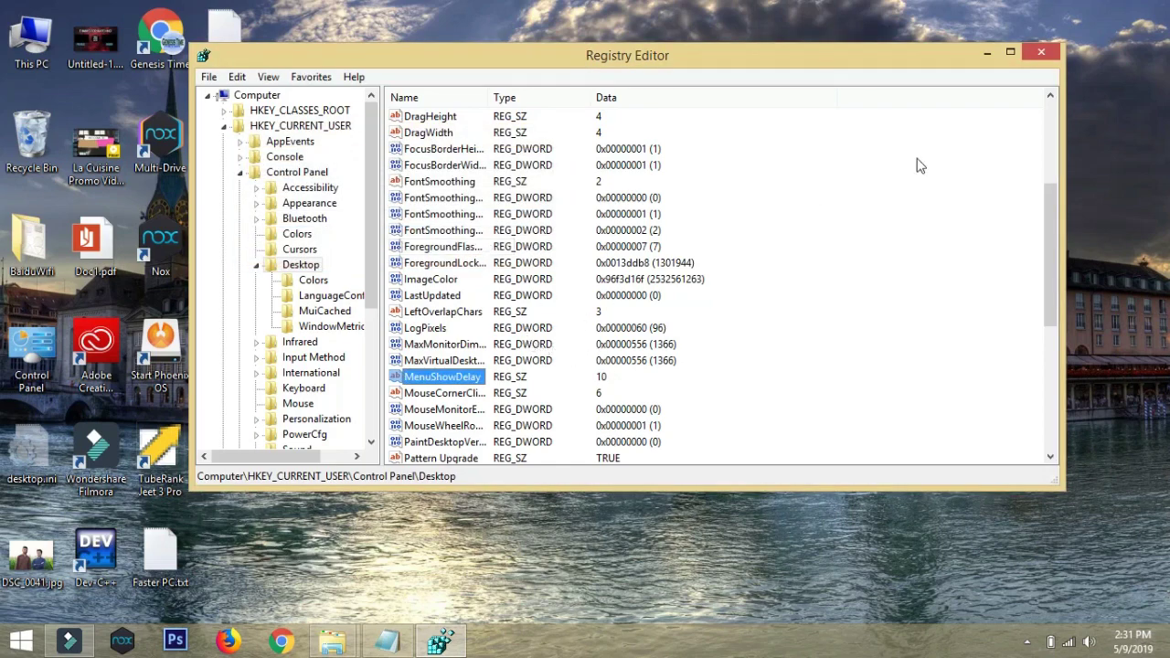
click(1041, 51)
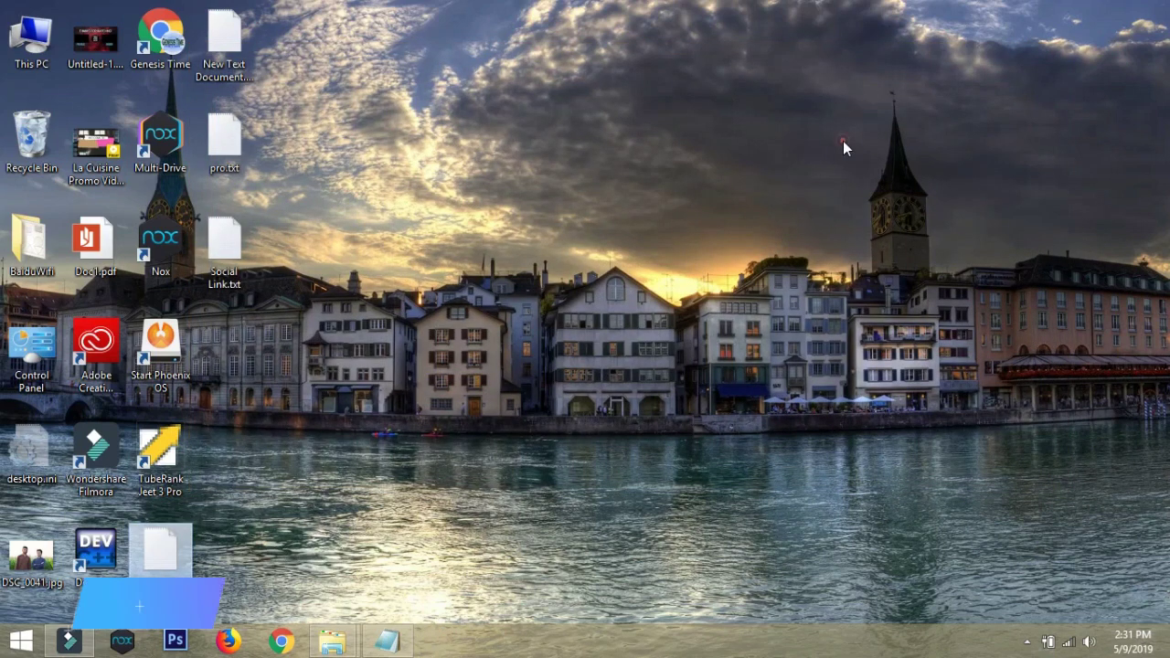
right_click(810, 142)
click(833, 192)
Step: Search Windows for "system se" and open the advanced system settings from the results
mouse_move(1168, 5)
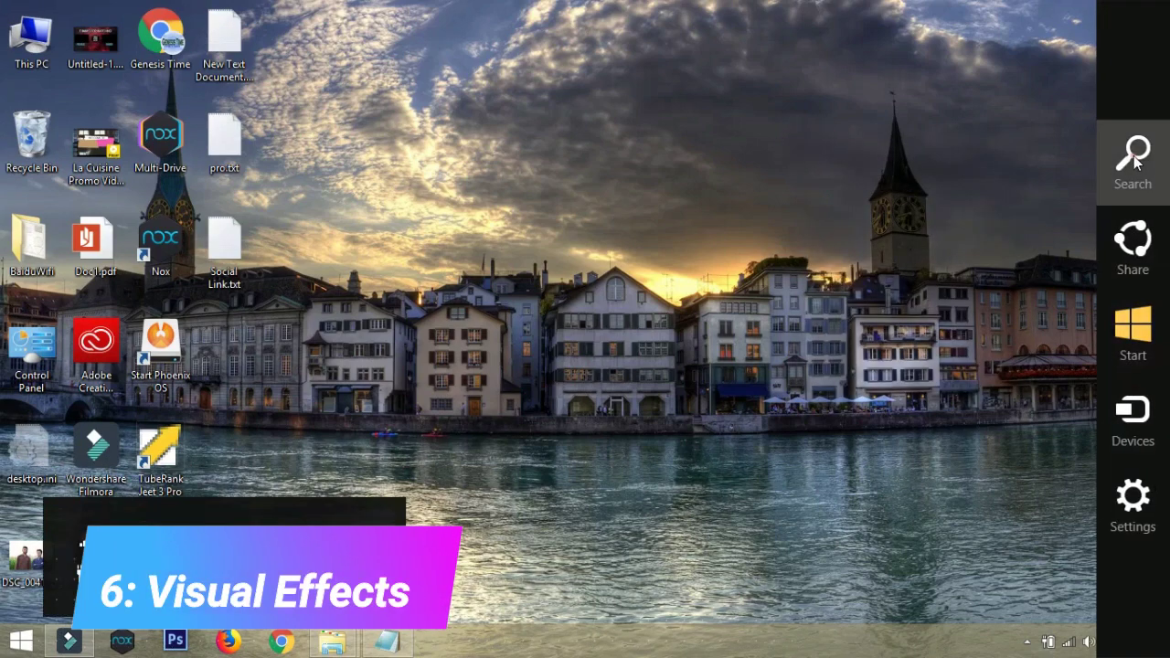
click(1134, 158)
text(a)
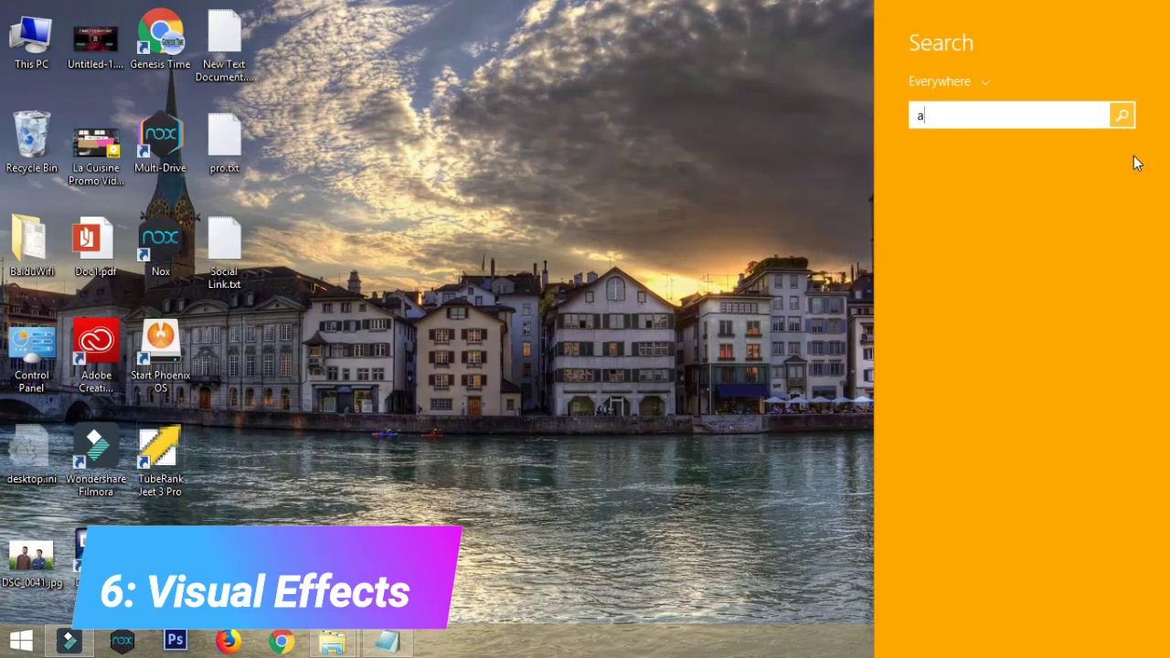
text(dvanced)
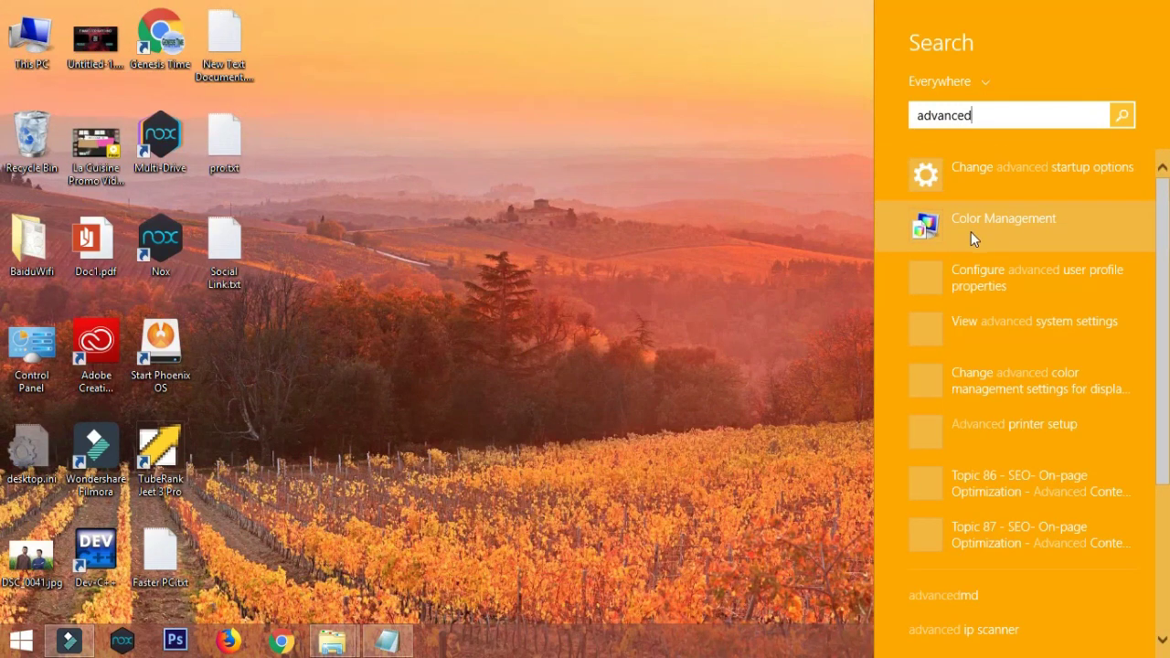
double_click(1050, 115)
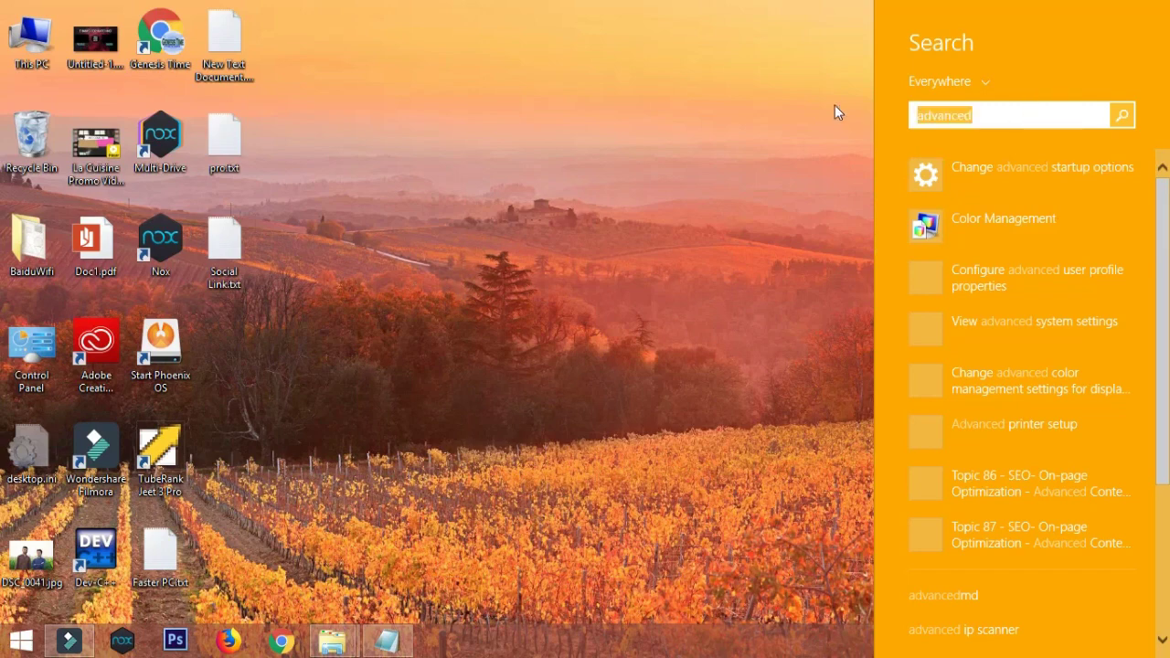
text(systems)
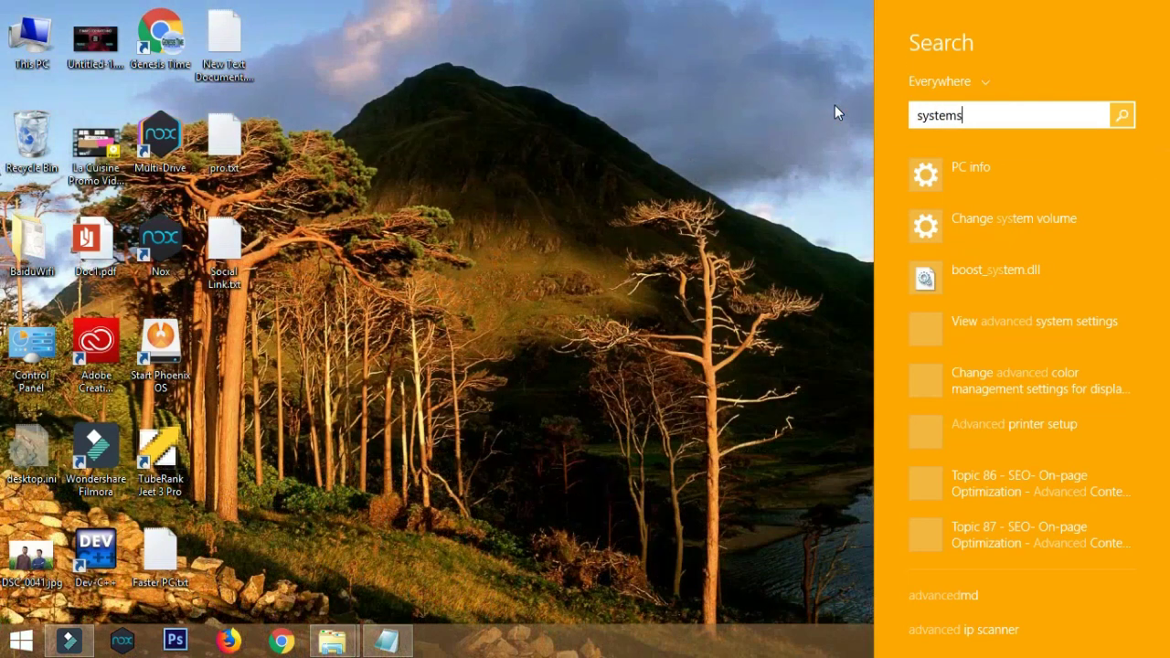
key(BackSpace)
text(se)
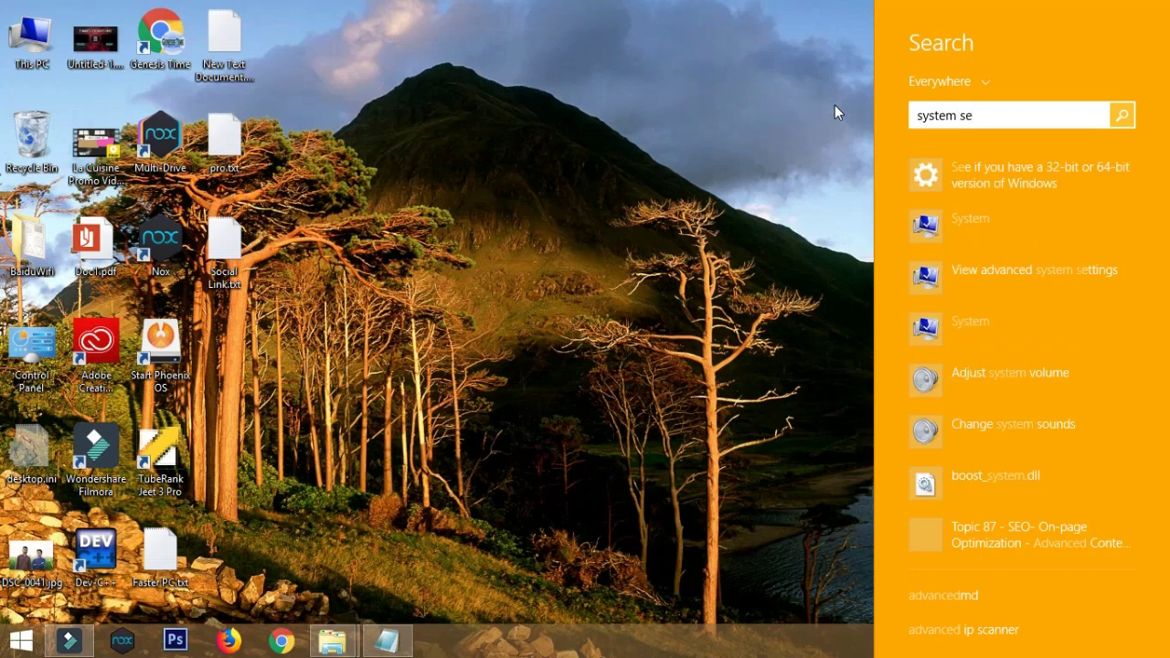
click(1013, 282)
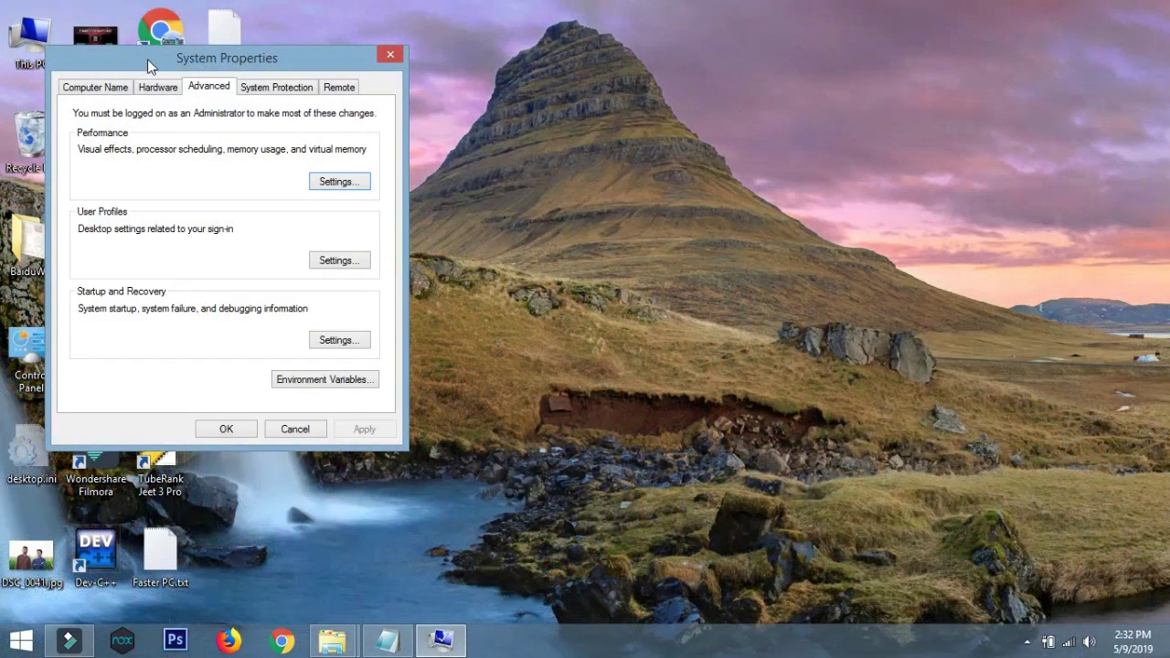
Step: Set the visual effects in Performance Options to Adjust for best performance and accept both the options and System Properties
drag(149, 65, 395, 74)
click(573, 196)
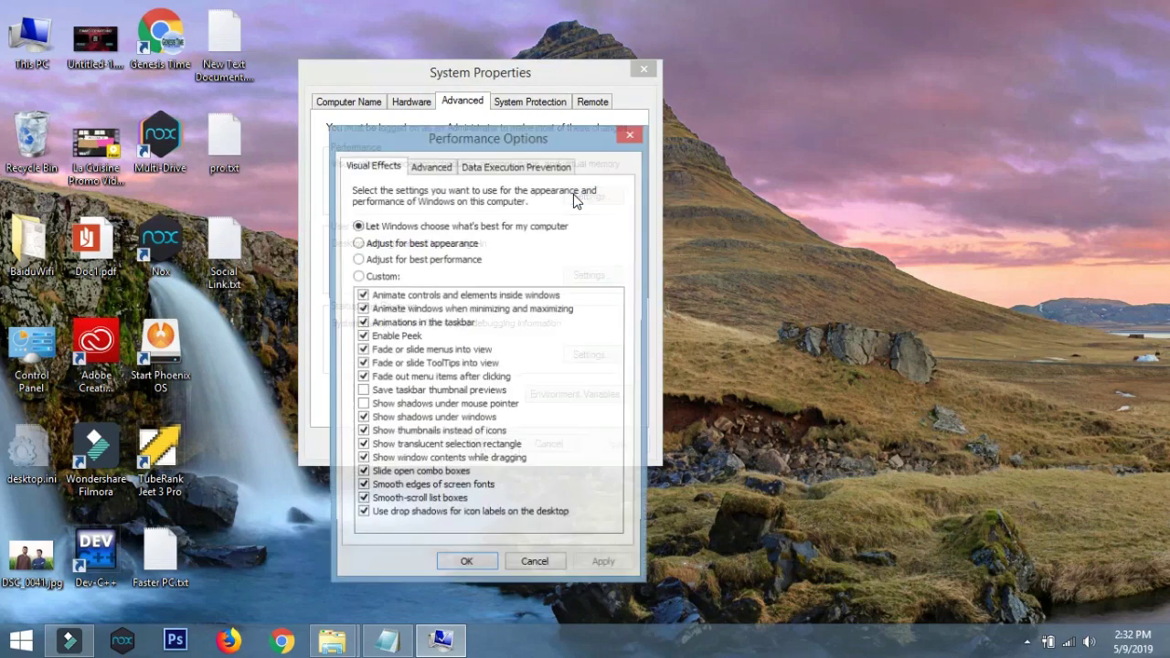
drag(405, 151, 616, 91)
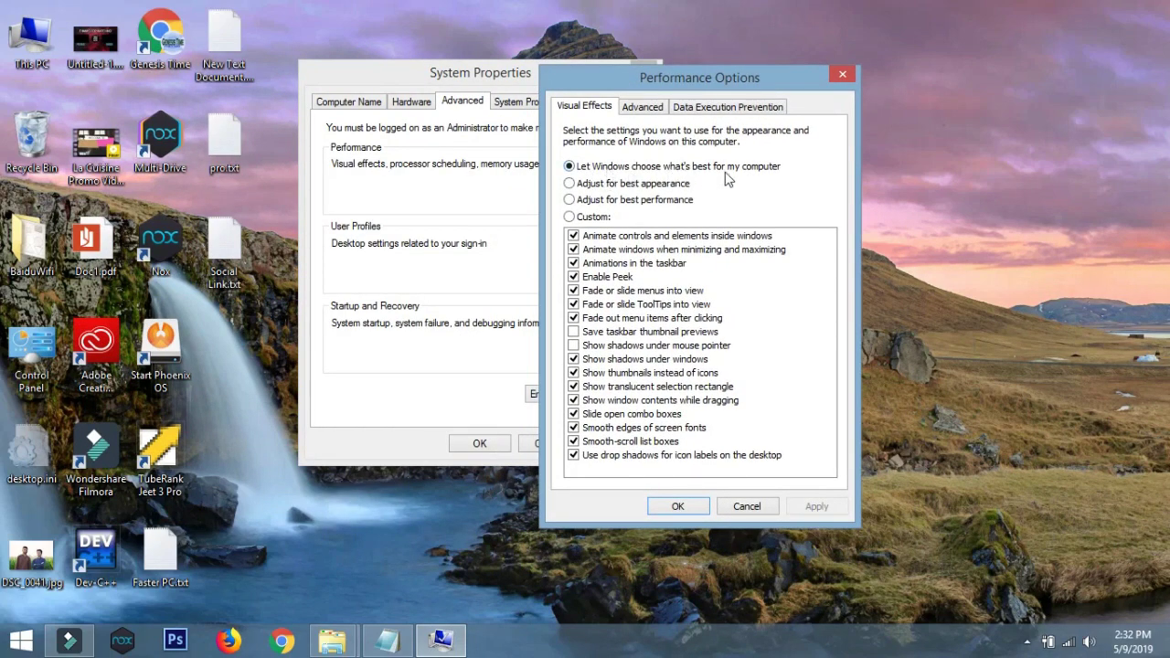
click(570, 201)
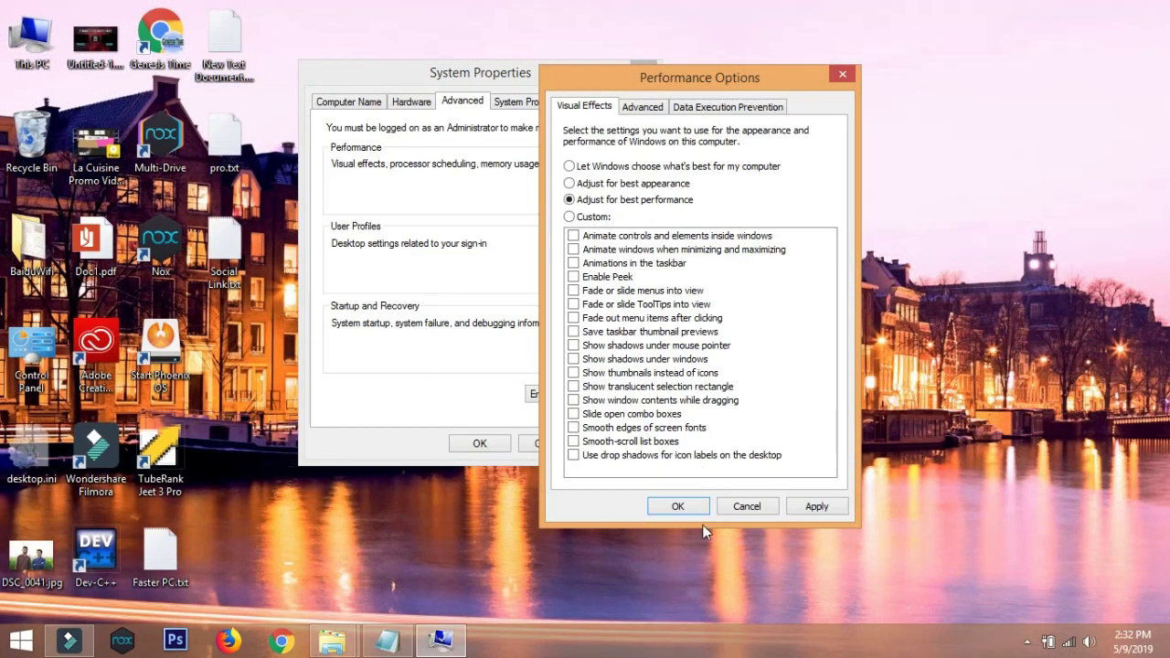
click(681, 505)
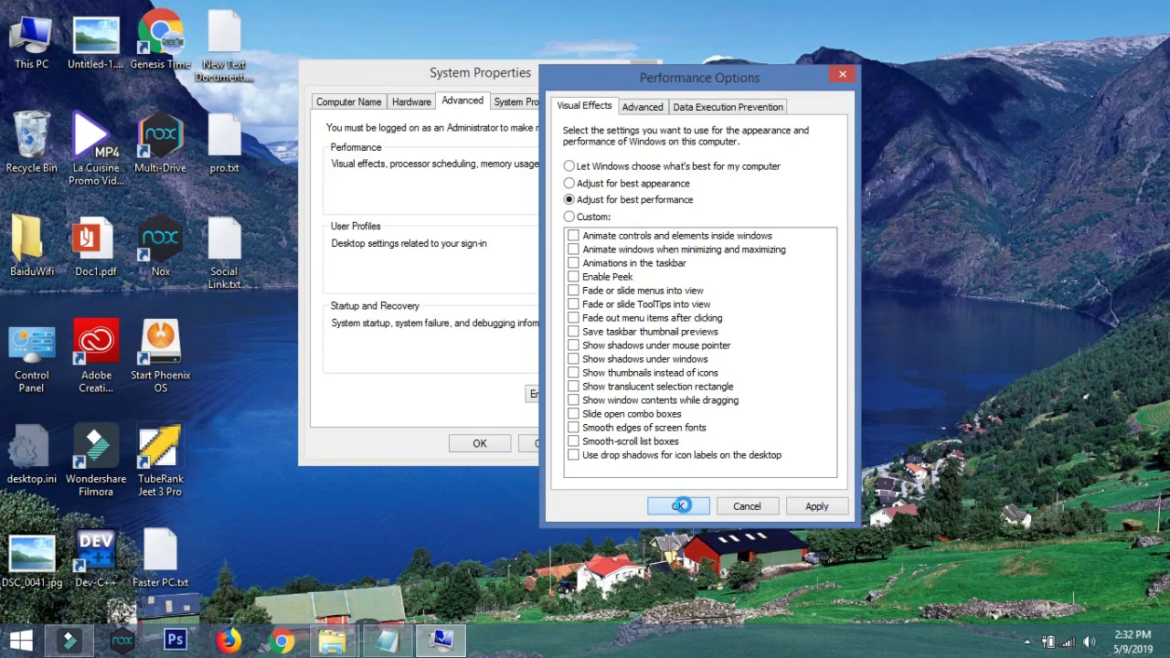
click(679, 506)
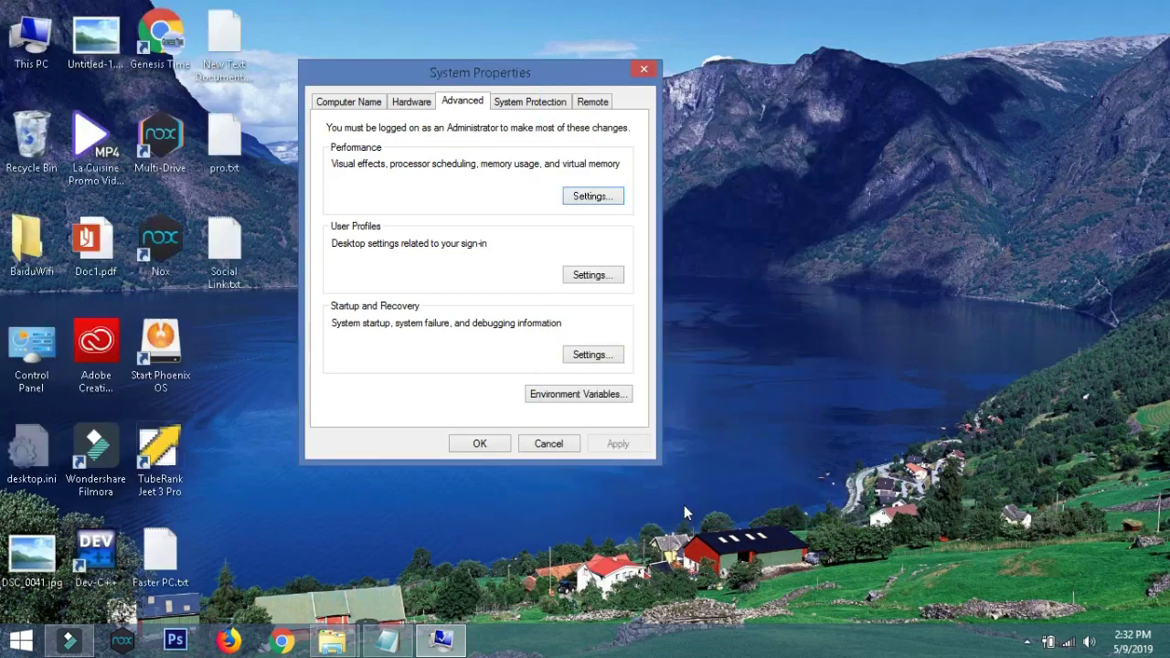
click(477, 445)
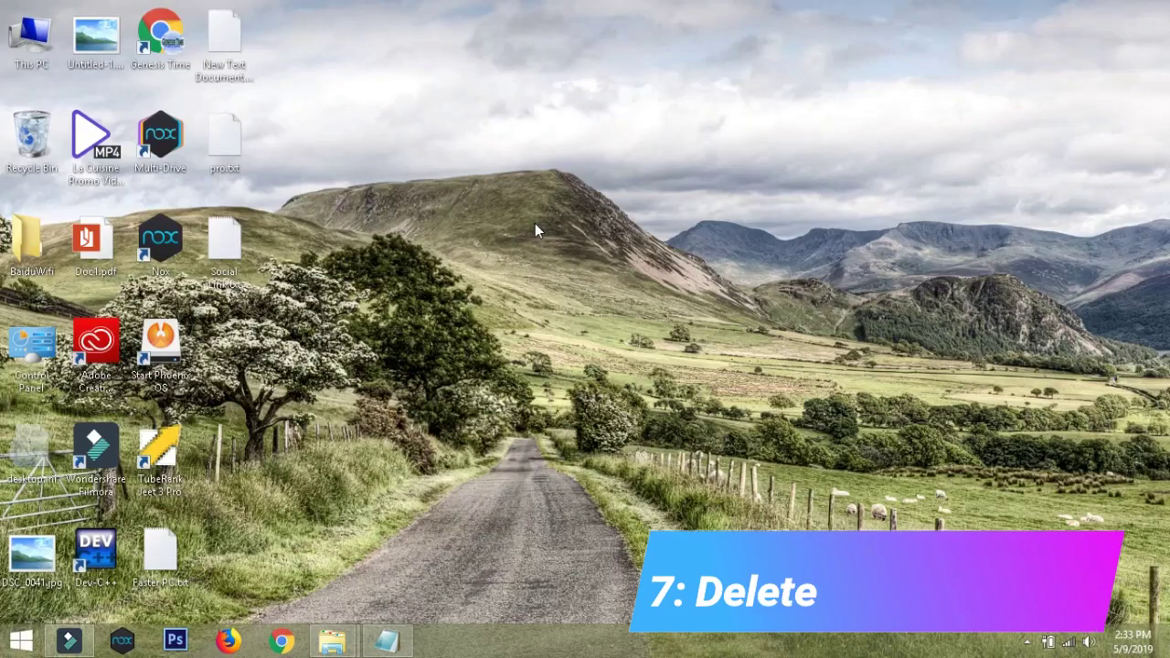
Step: Open the Windows Prefetch folder by running prefetch and grant permanent access to it
key(super+r)
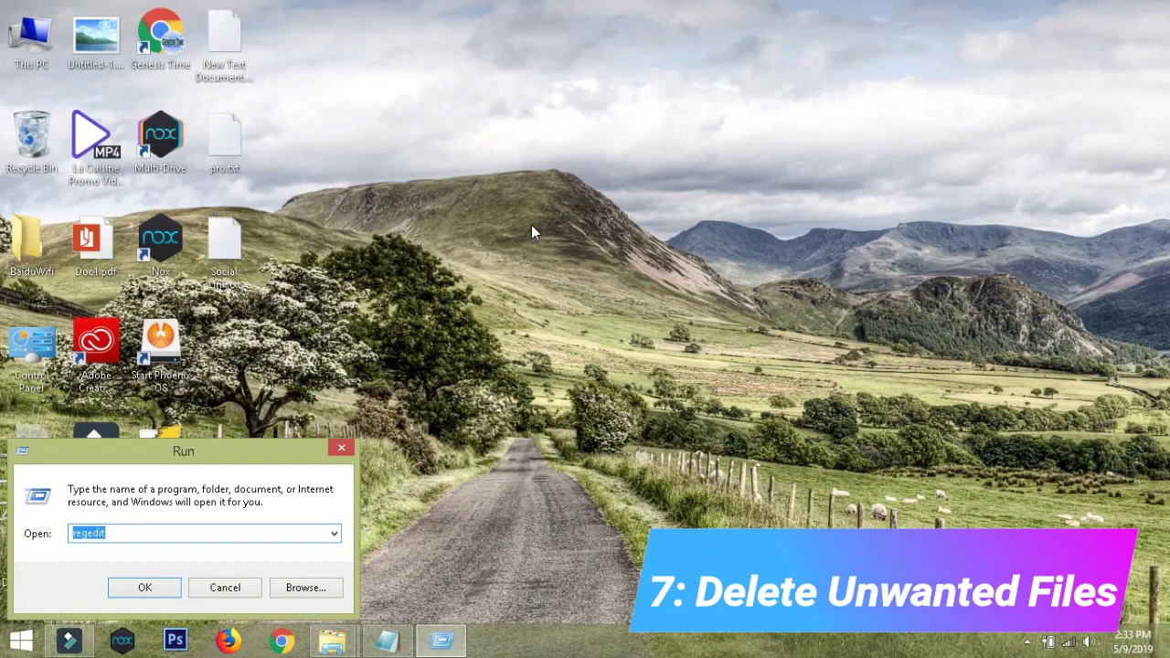
text(pref)
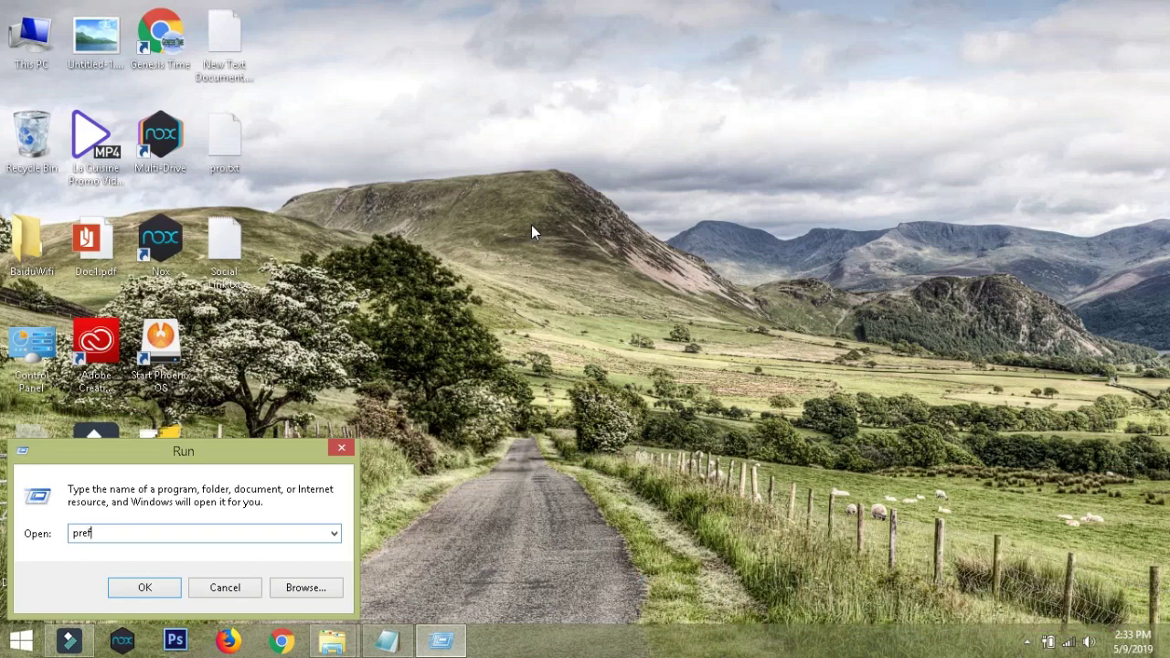
text(etch)
key(Return)
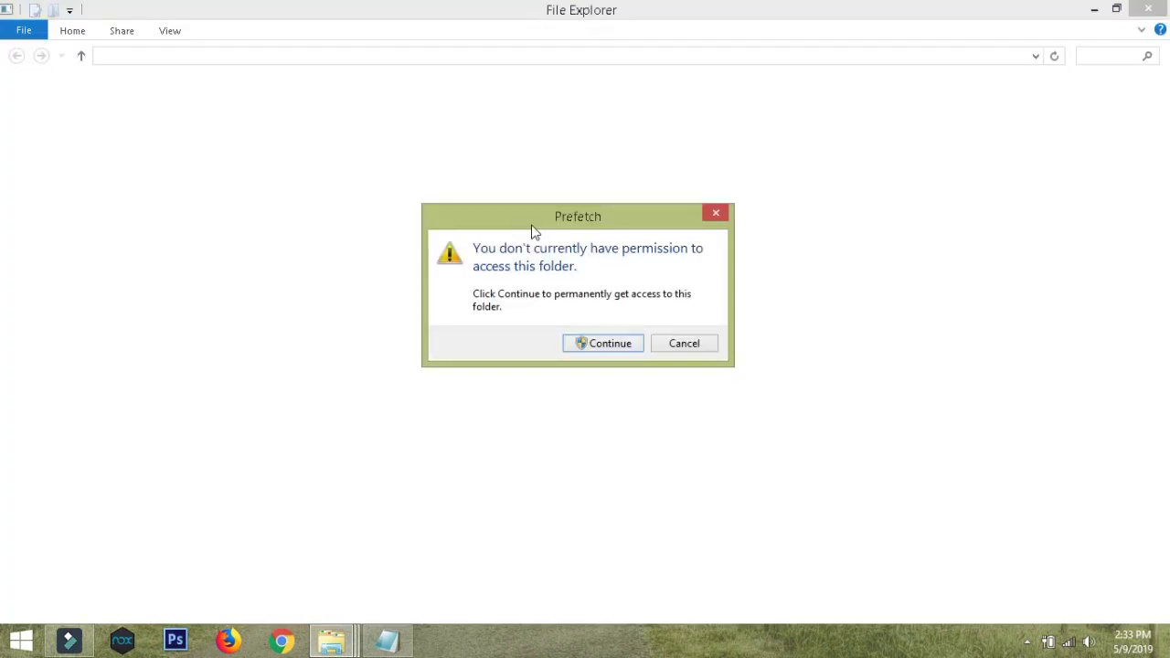
click(593, 353)
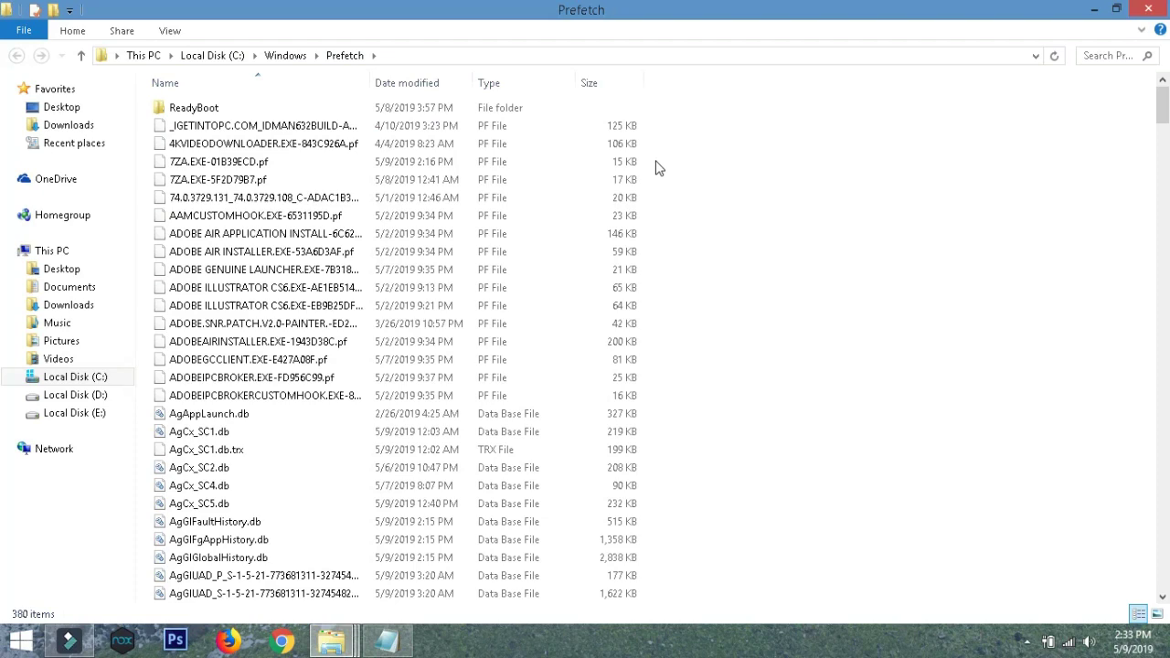
Step: Select all items in the Prefetch folder, check their combined size in the properties and look through the selected files
key(ctrl+a)
right_click(558, 159)
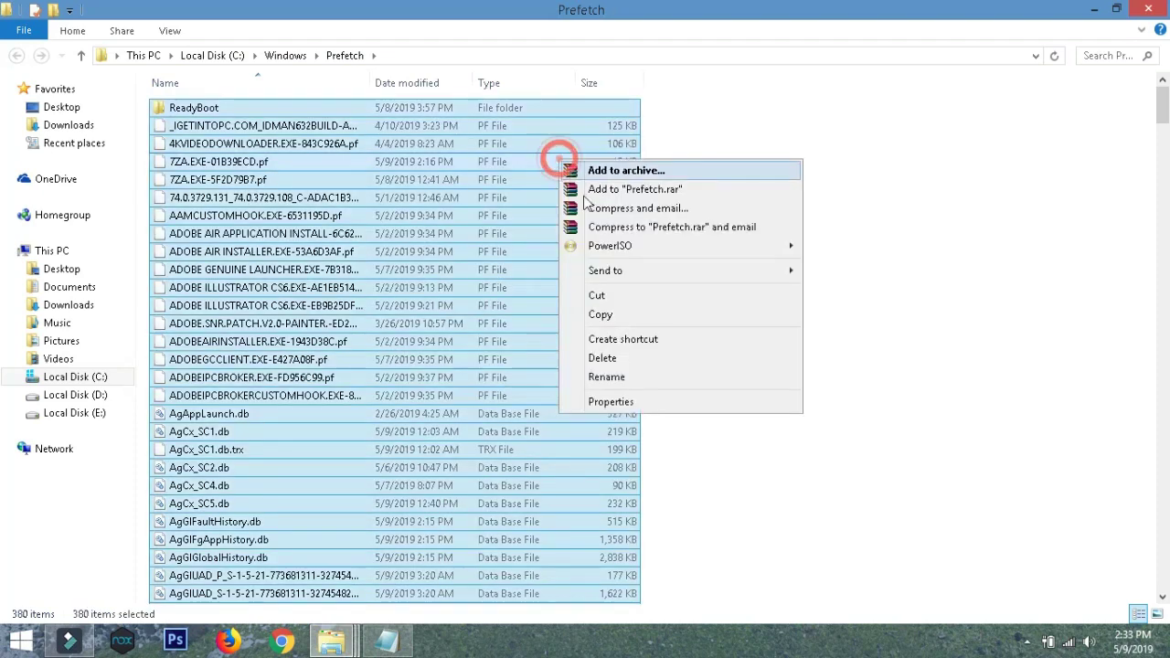
click(610, 402)
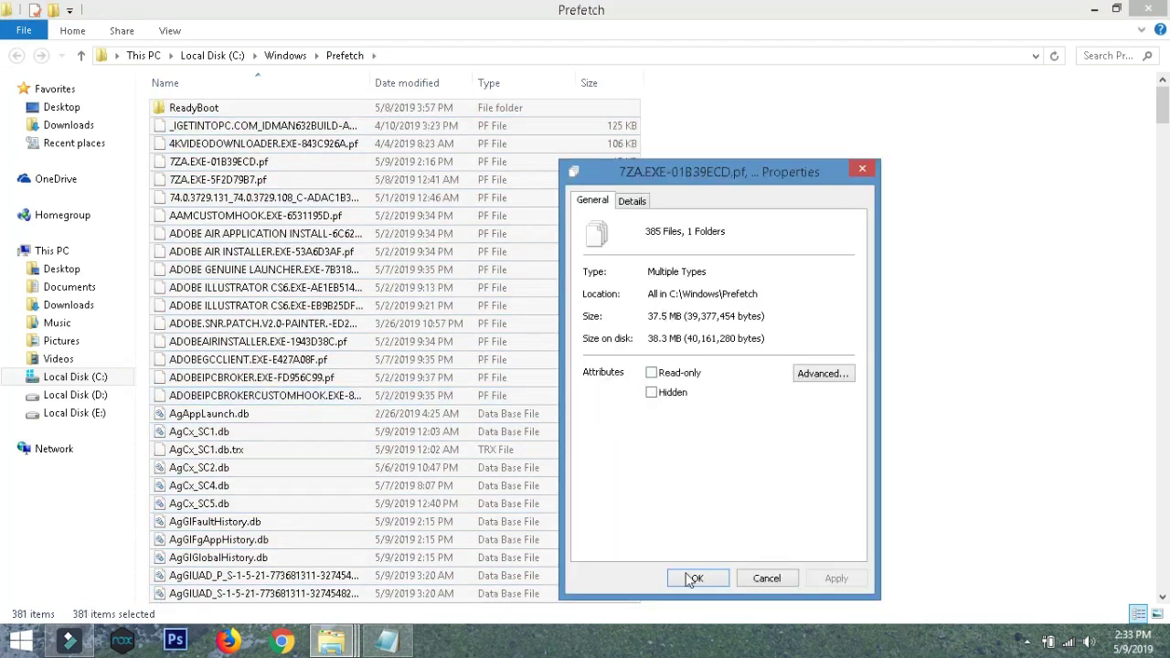
click(693, 579)
scroll(516, 329, down, 15)
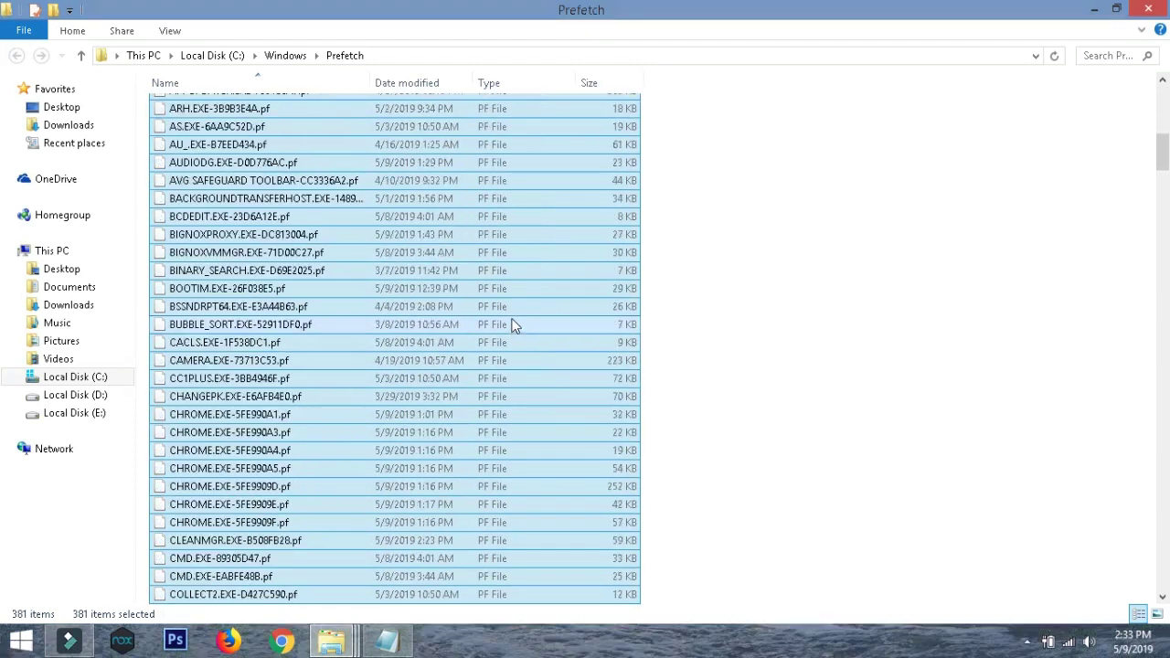
Step: Permanently delete all the selected files in the Prefetch folder and confirm the deletion
scroll(512, 324, down, 20)
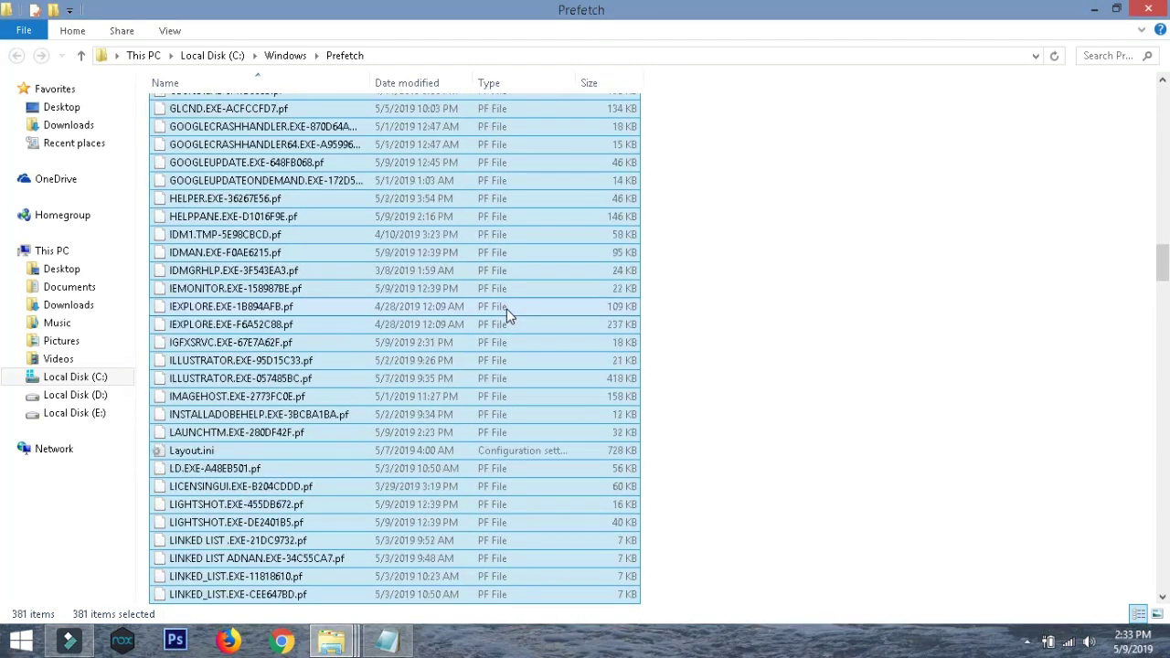
key(shift+Delete)
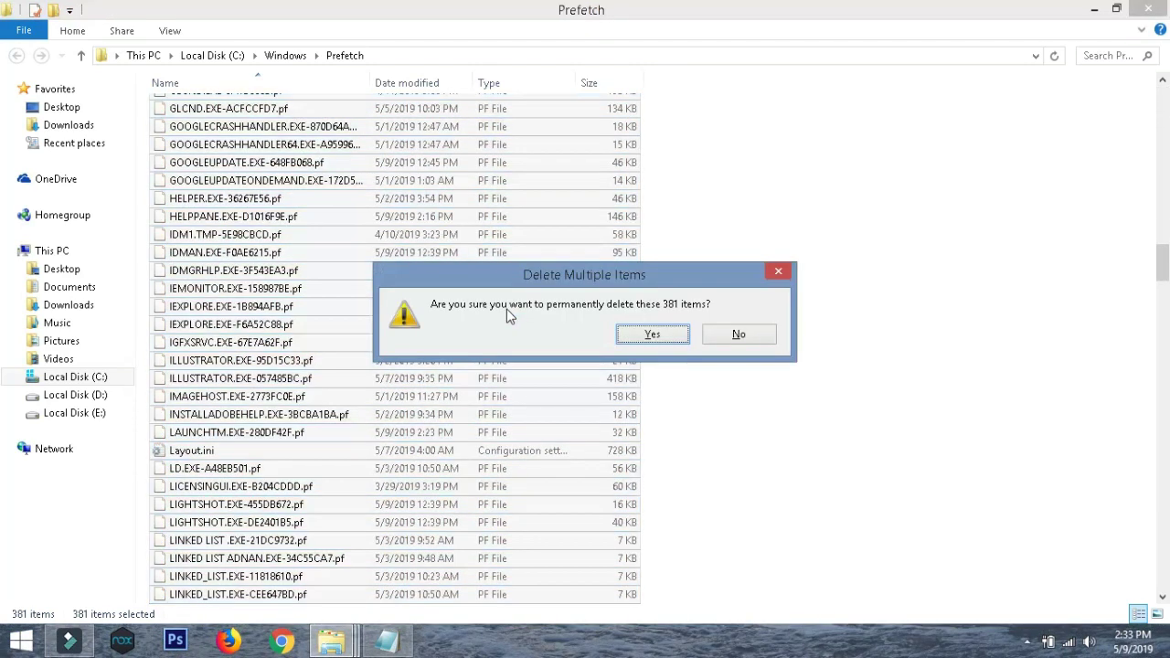
key(Return)
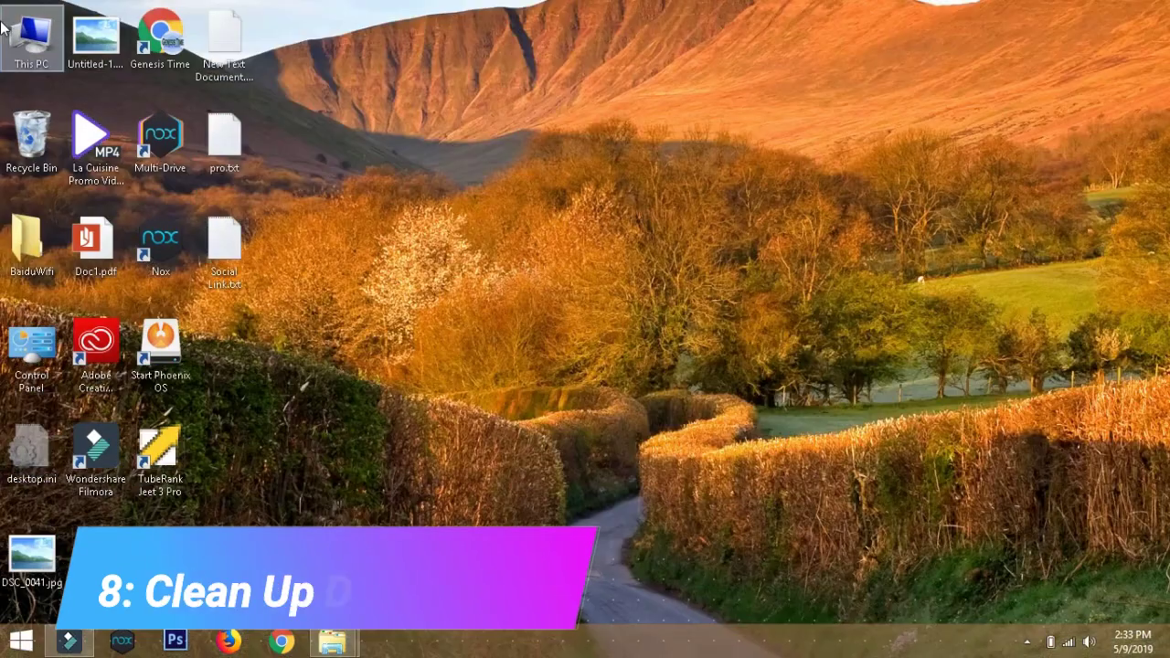
Step: Open the properties of Local Disk (C:) from This PC and run Disk Cleanup on the drive
double_click(31, 34)
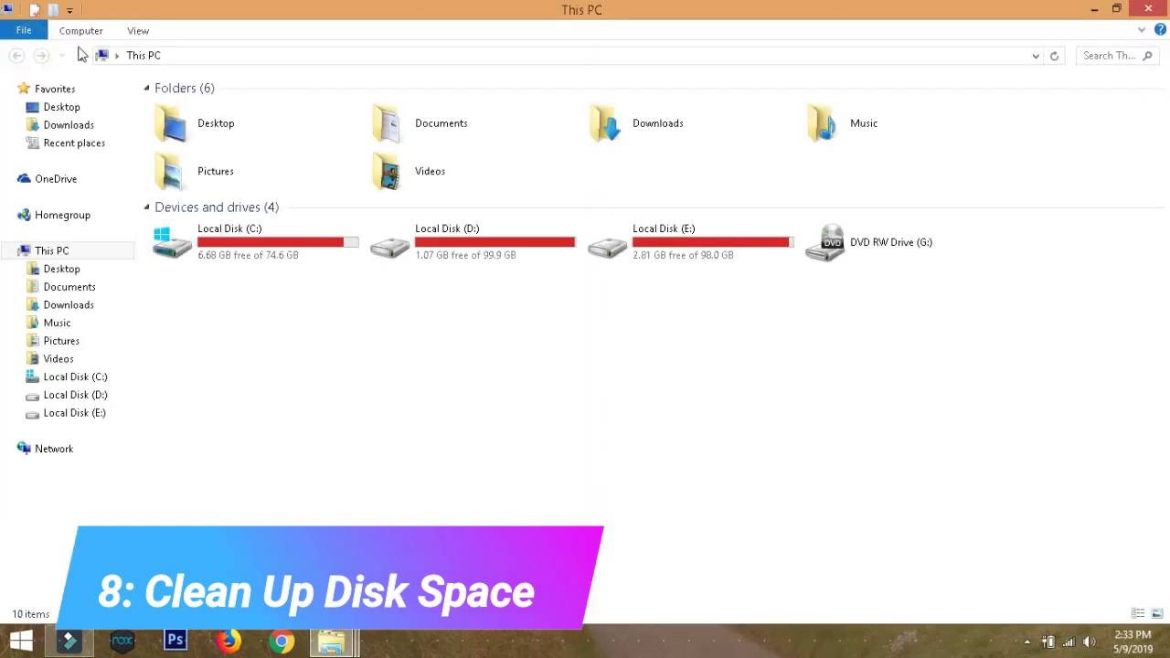
right_click(258, 237)
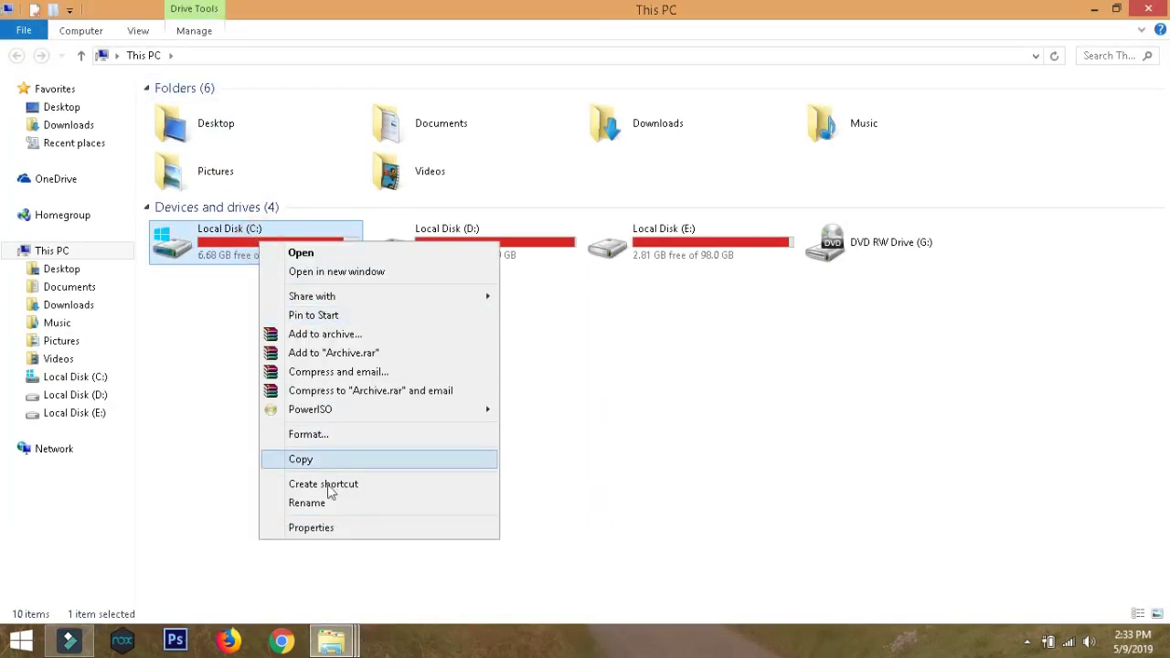
click(310, 527)
click(516, 477)
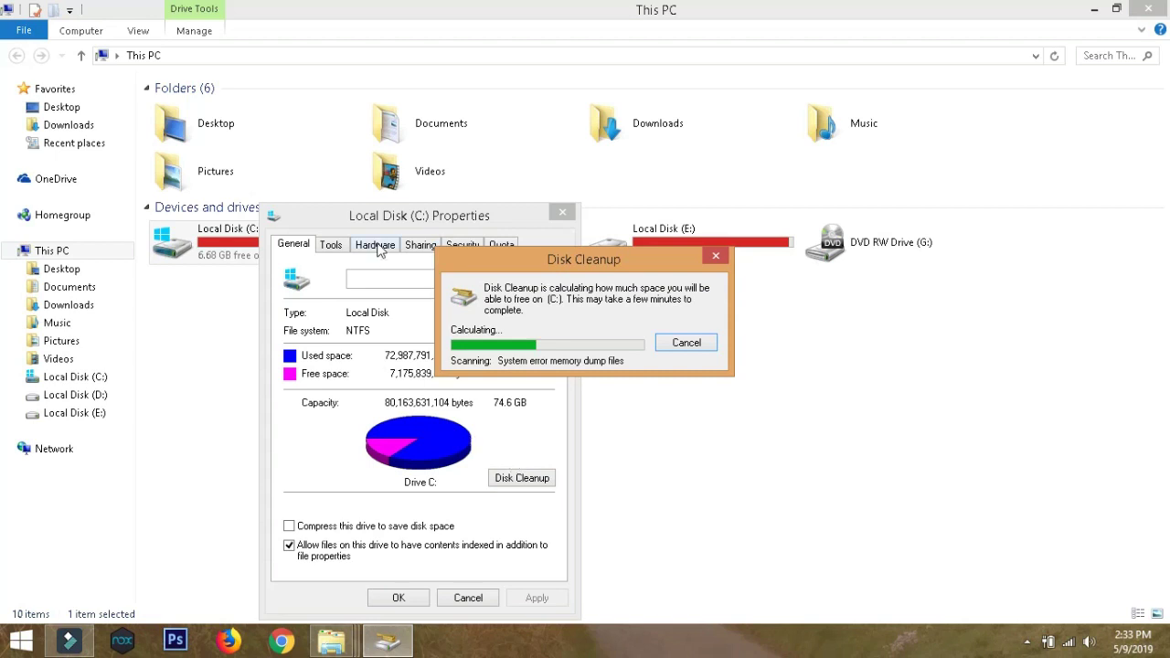
click(510, 457)
drag(402, 216, 435, 122)
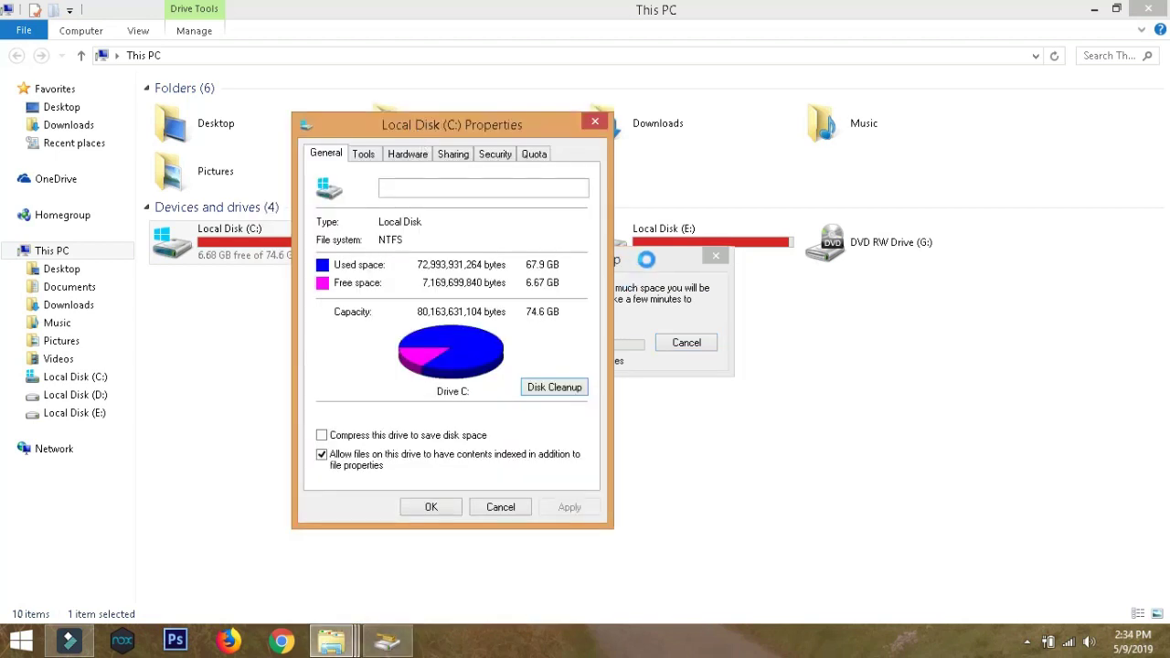
click(642, 265)
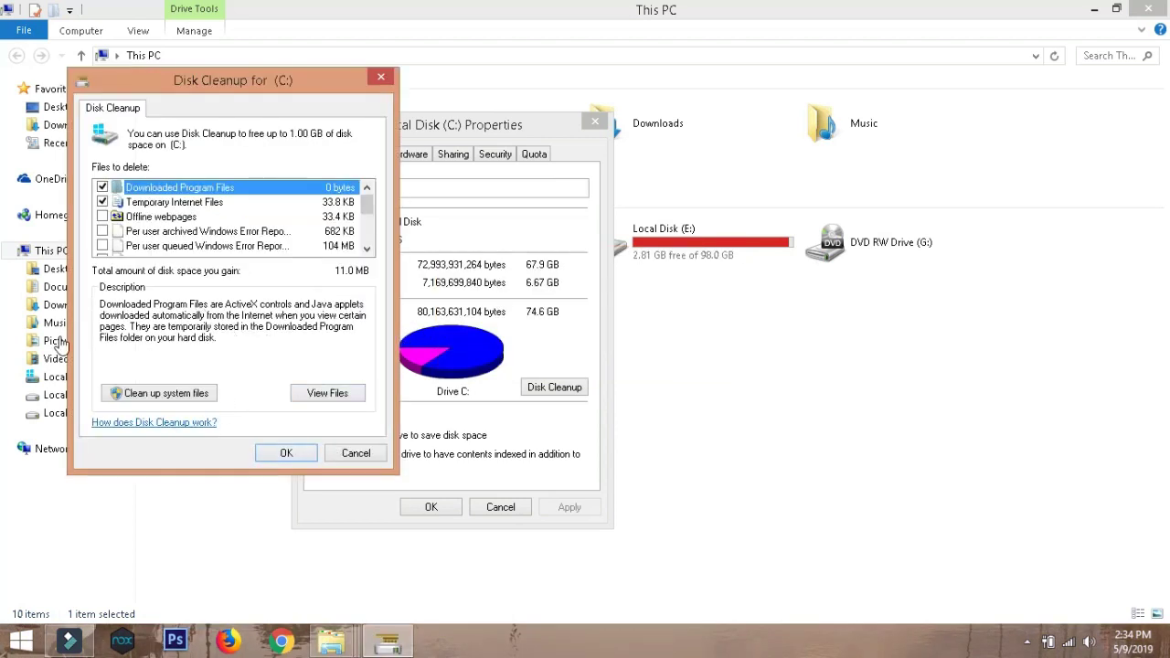
Step: Run the cleanup of drive C: with the preselected file types, confirm the permanent deletion and close the drive properties
click(279, 455)
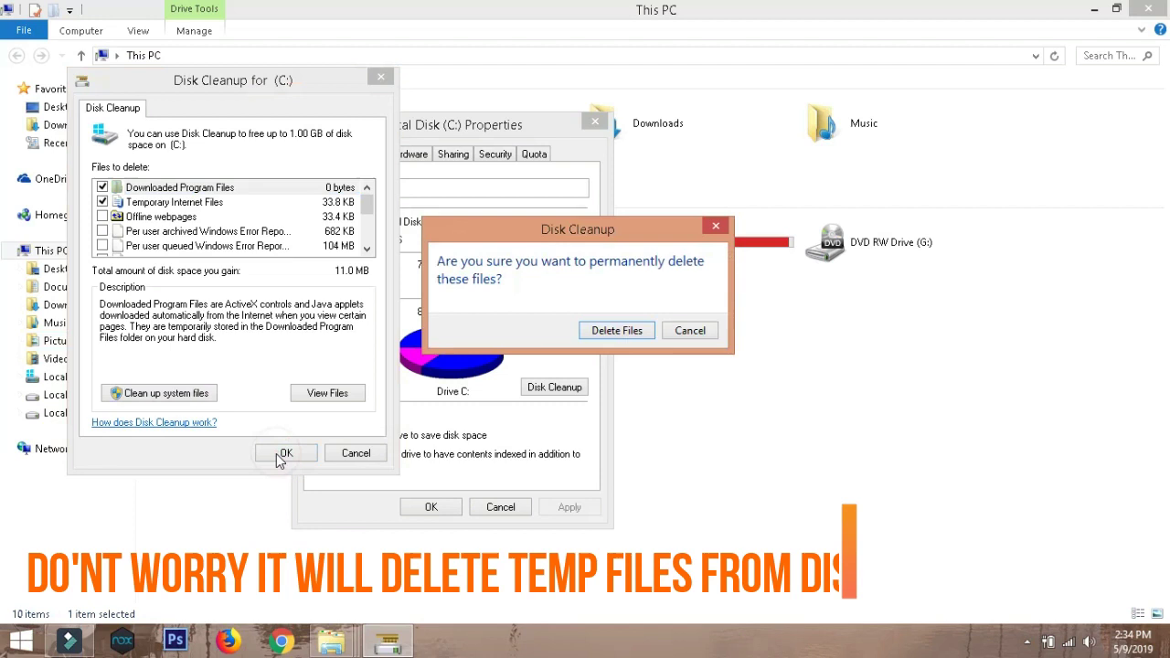
click(640, 335)
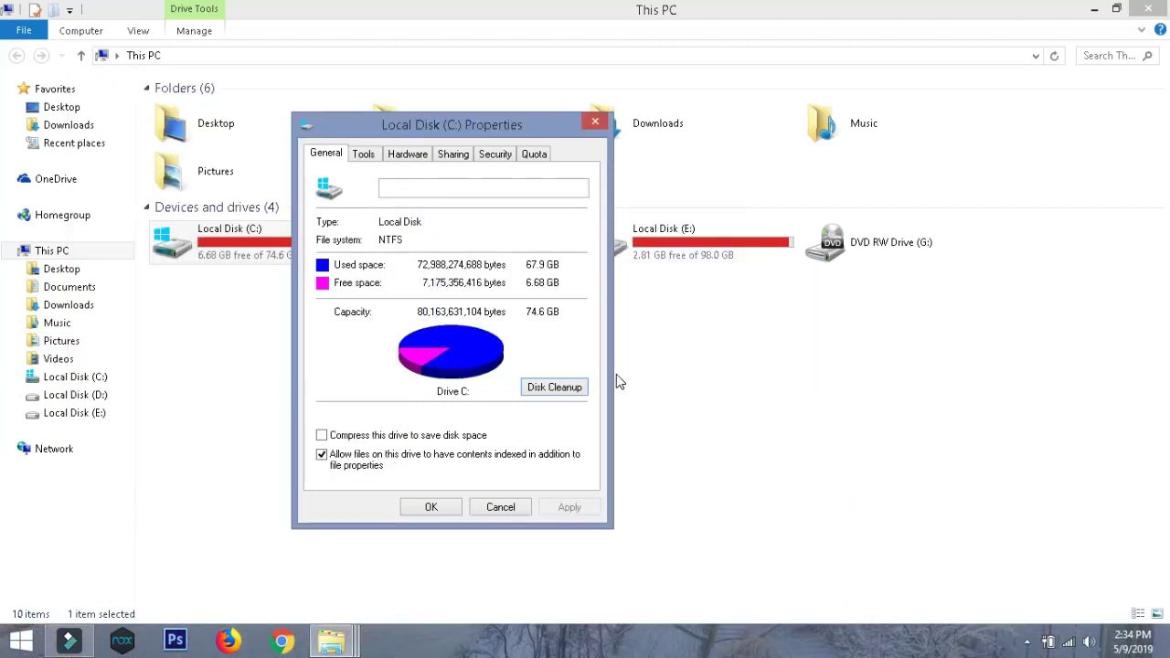
click(432, 507)
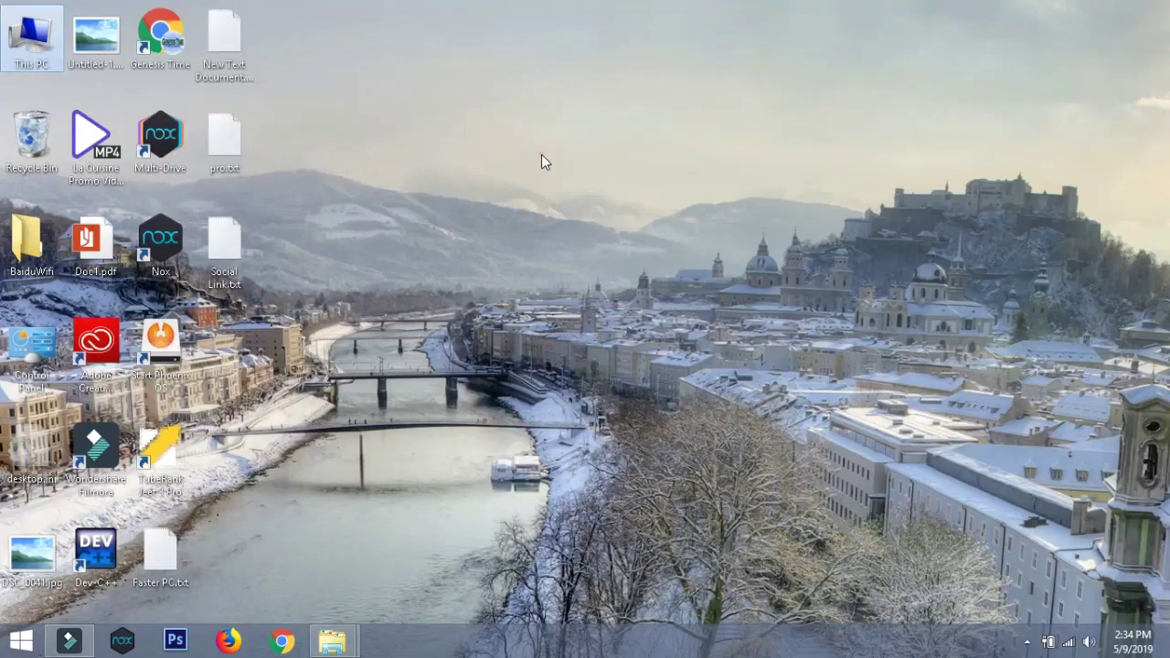
Step: Refresh the desktop
right_click(542, 161)
click(580, 204)
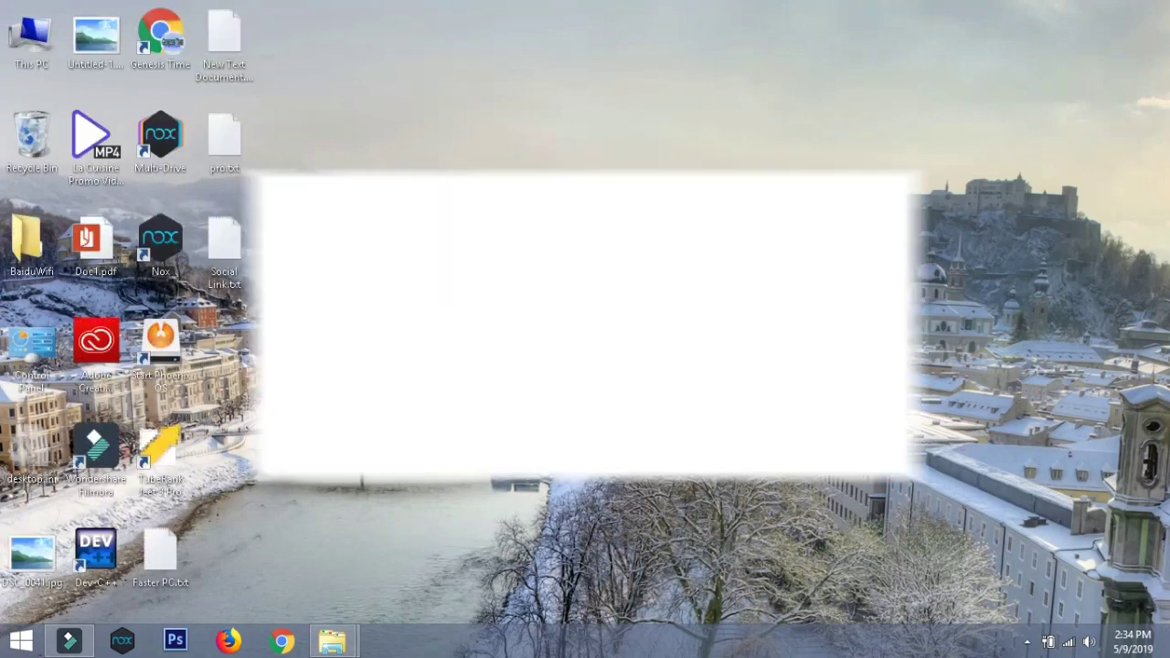